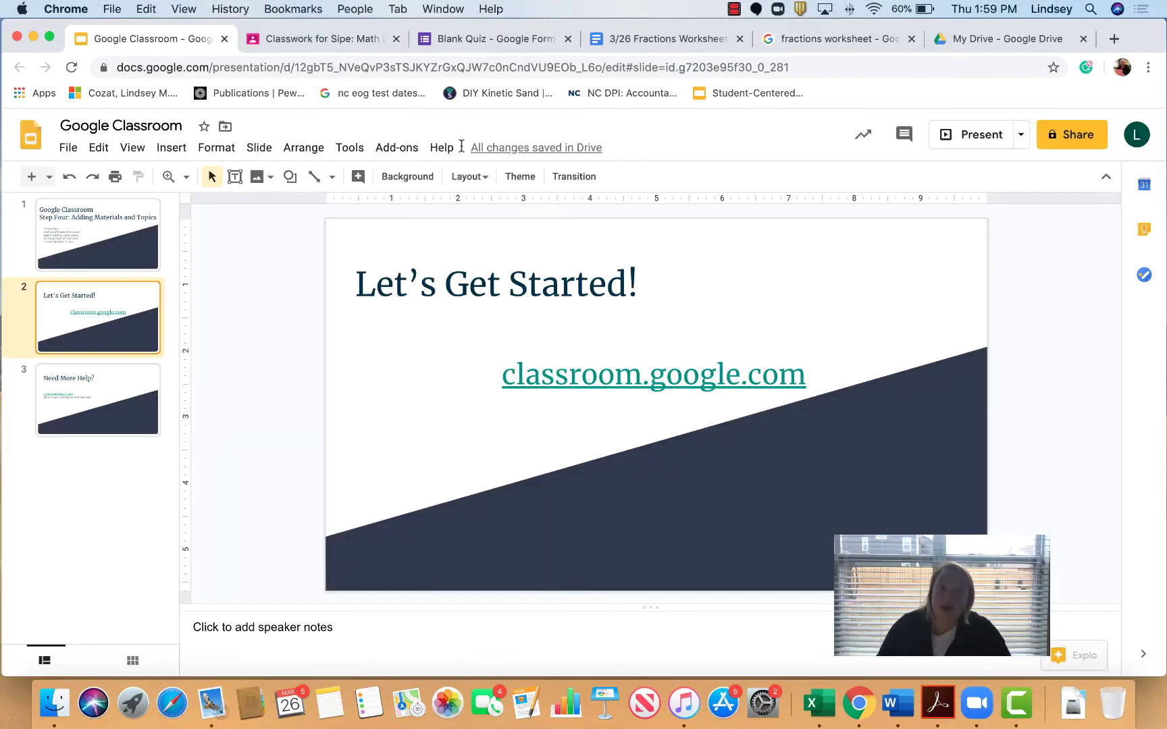
Load the Google Classroom home page at classroom.google.com.
left_click(313, 39)
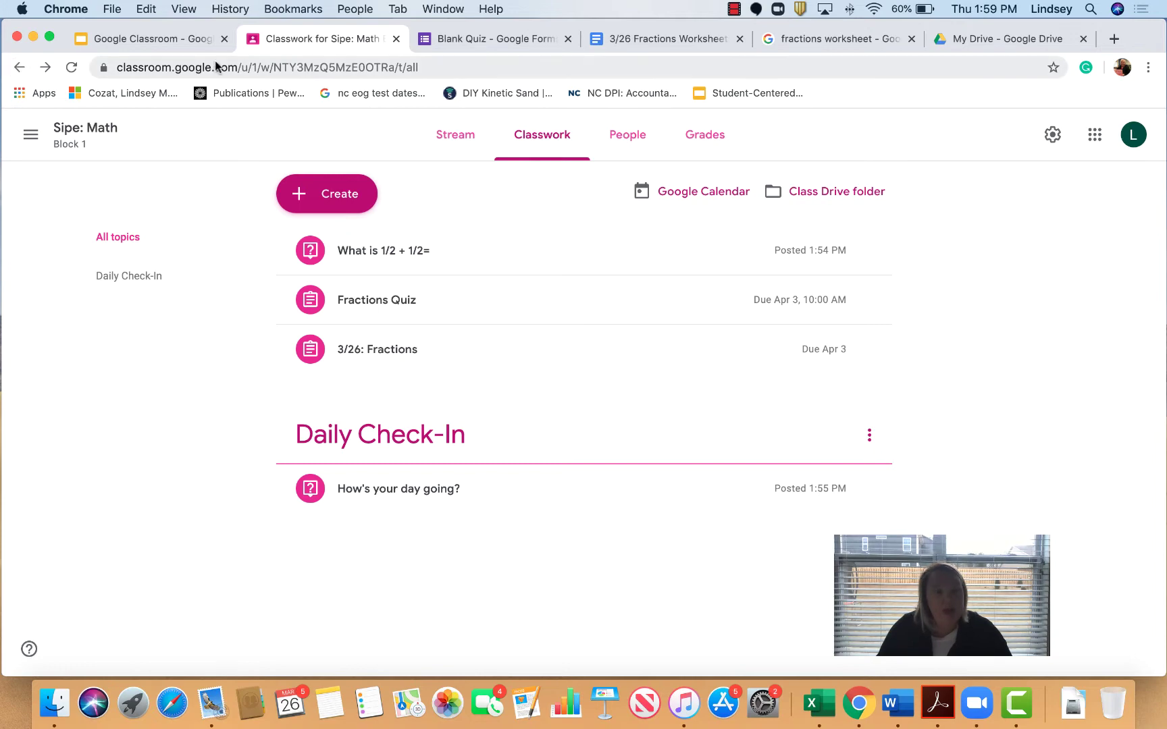
left_click_drag(242, 67, 678, 58)
key("BackSpace")
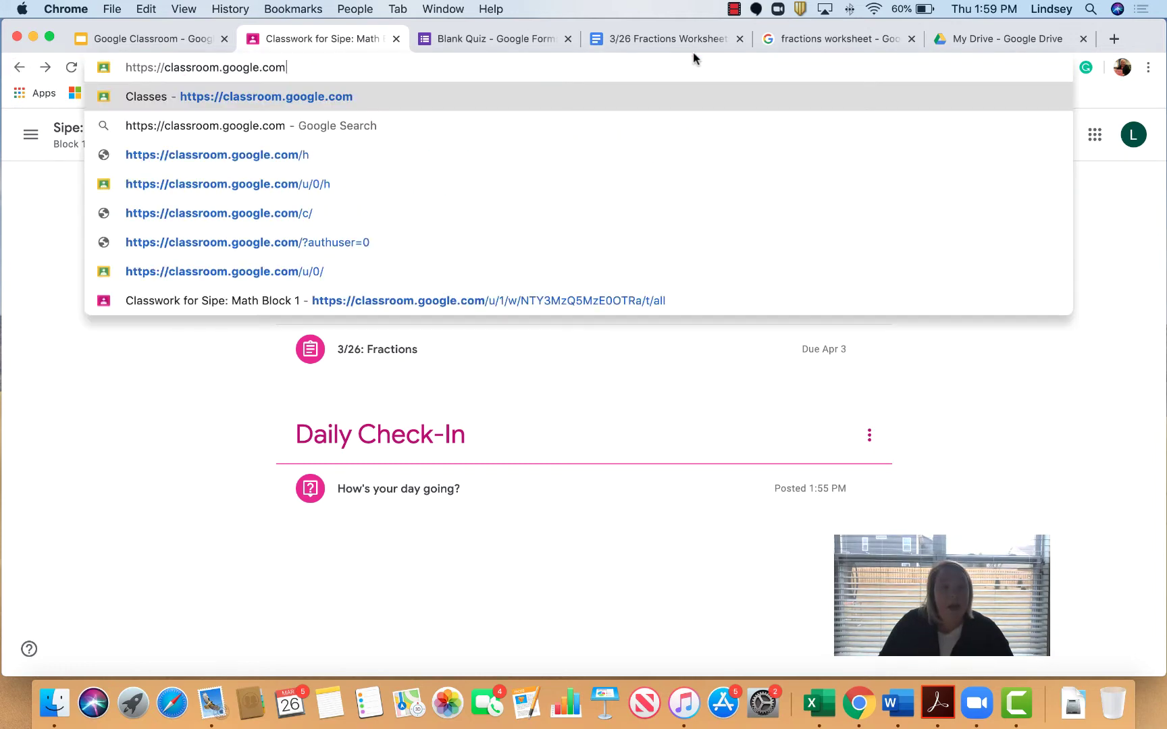
key("Return")
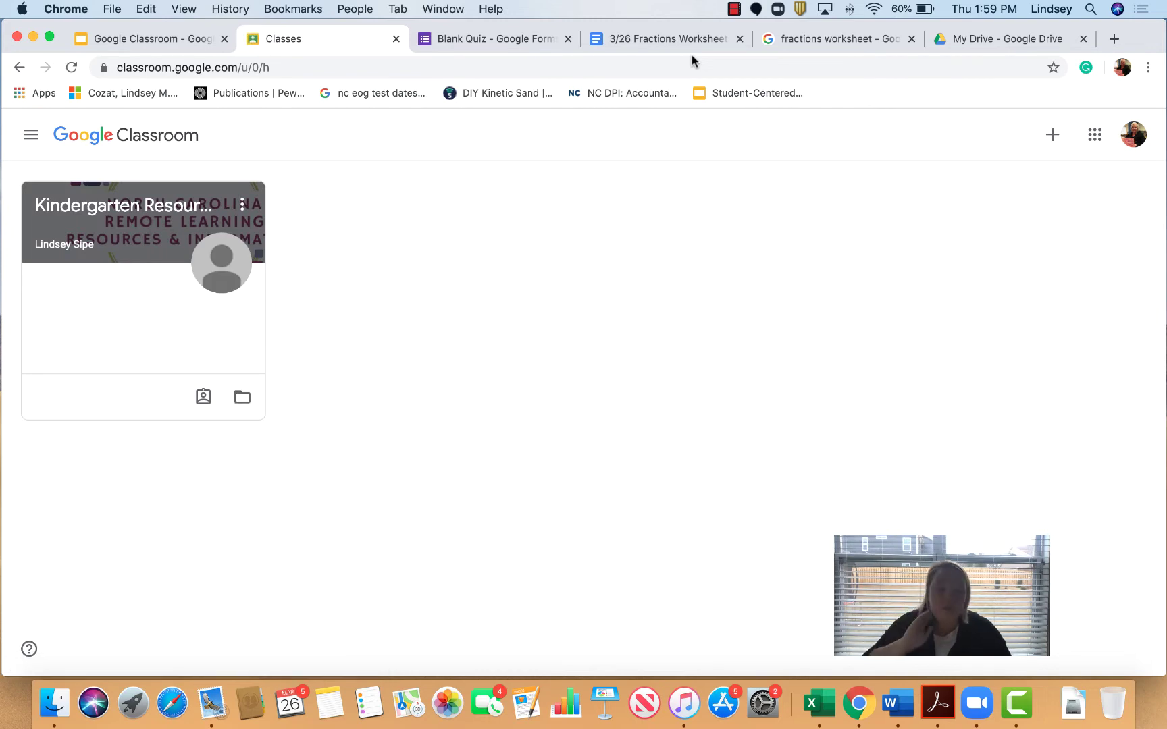
Switch Classroom to the other teacher account and close the old classes page.
left_click(1133, 135)
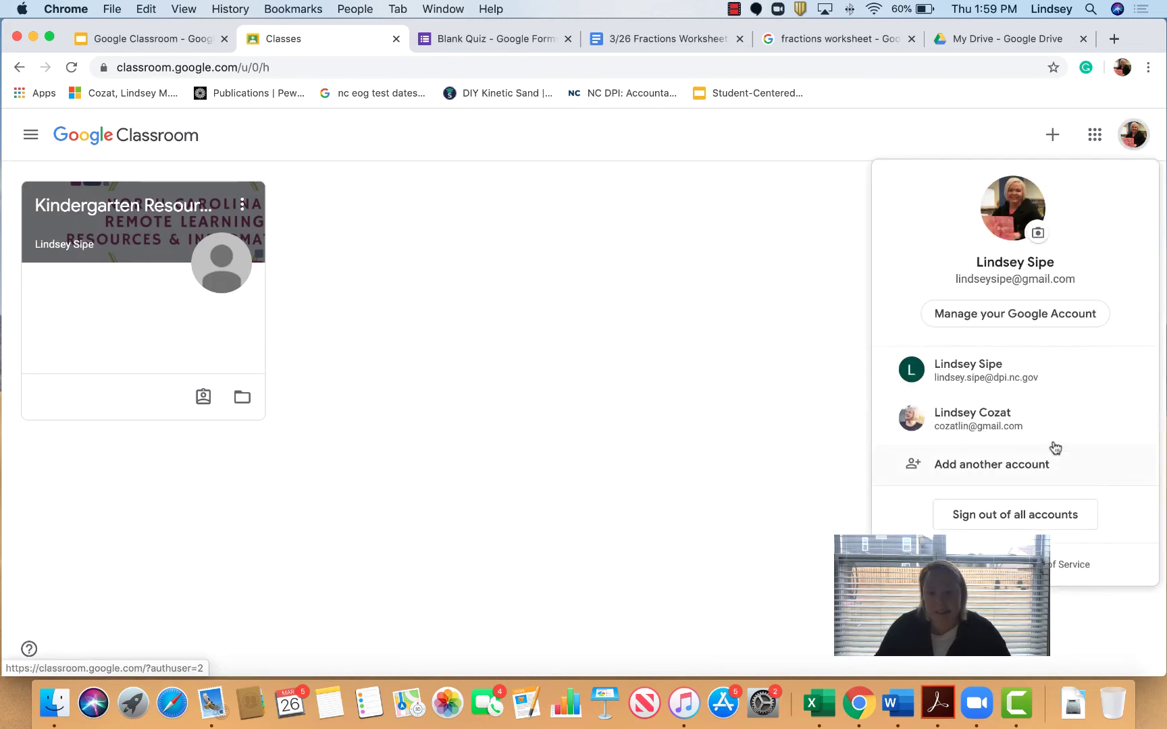
left_click(1010, 377)
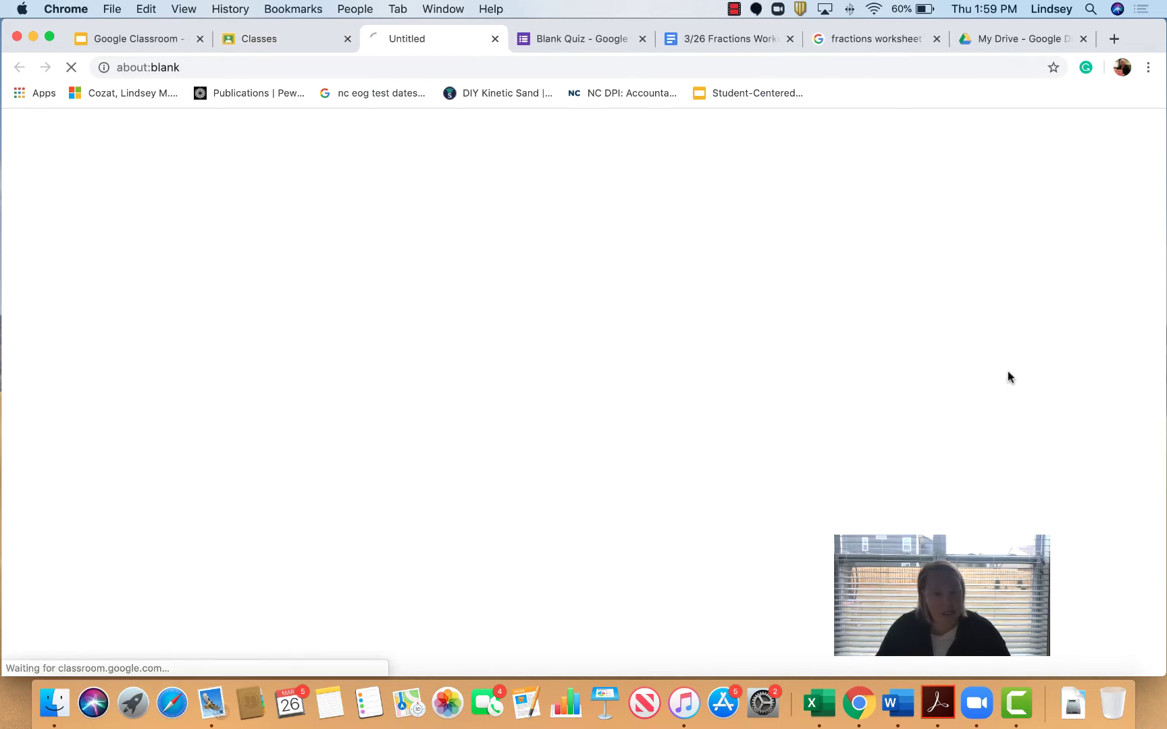
left_click(348, 39)
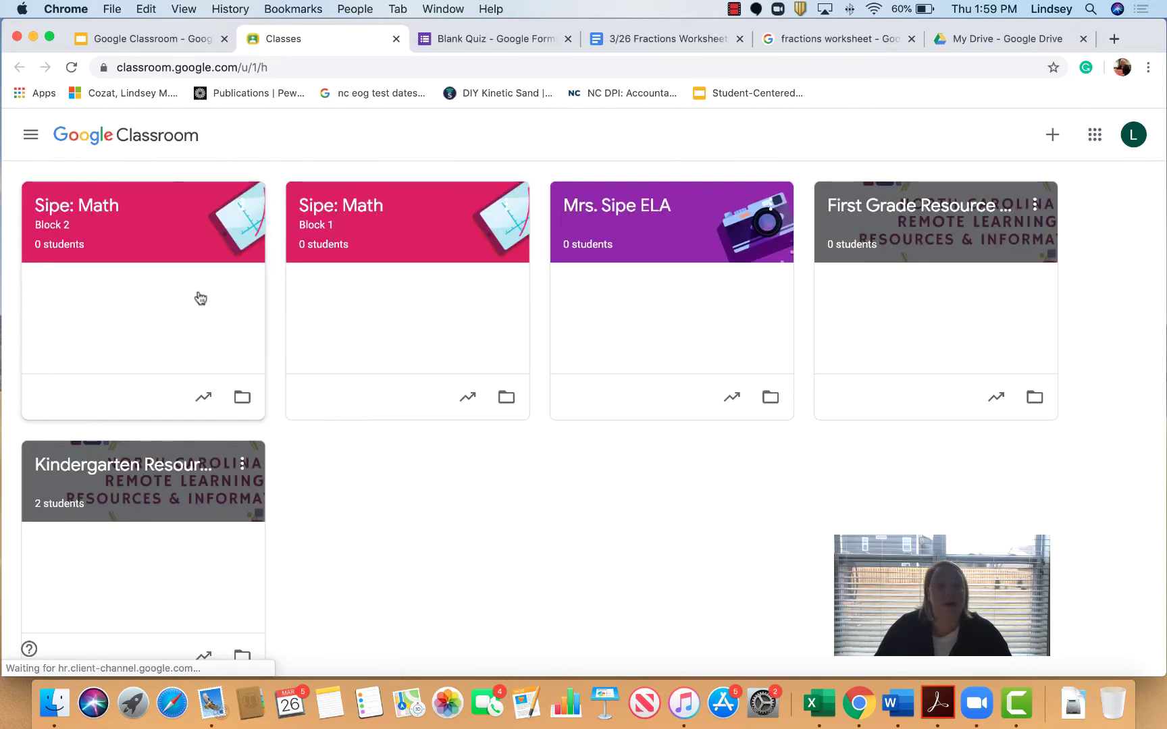
Open the Math Block 2 class, dismiss the stream tip, and browse its stream.
left_click(67, 228)
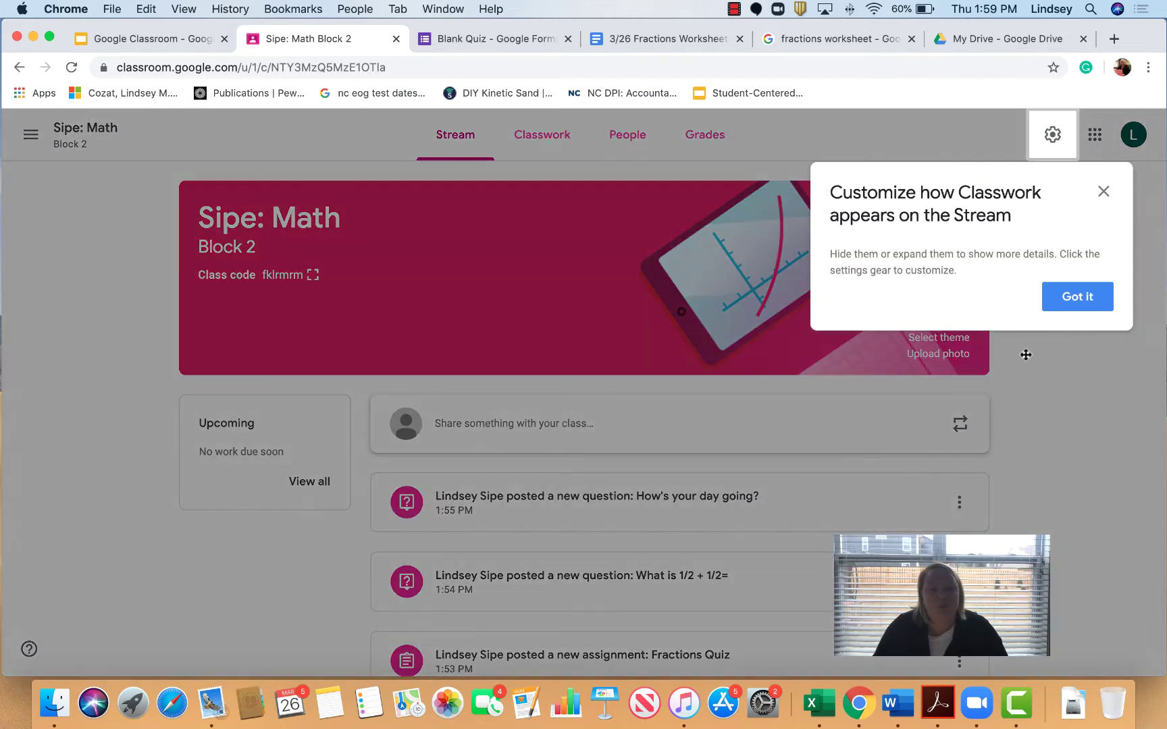
left_click(1072, 298)
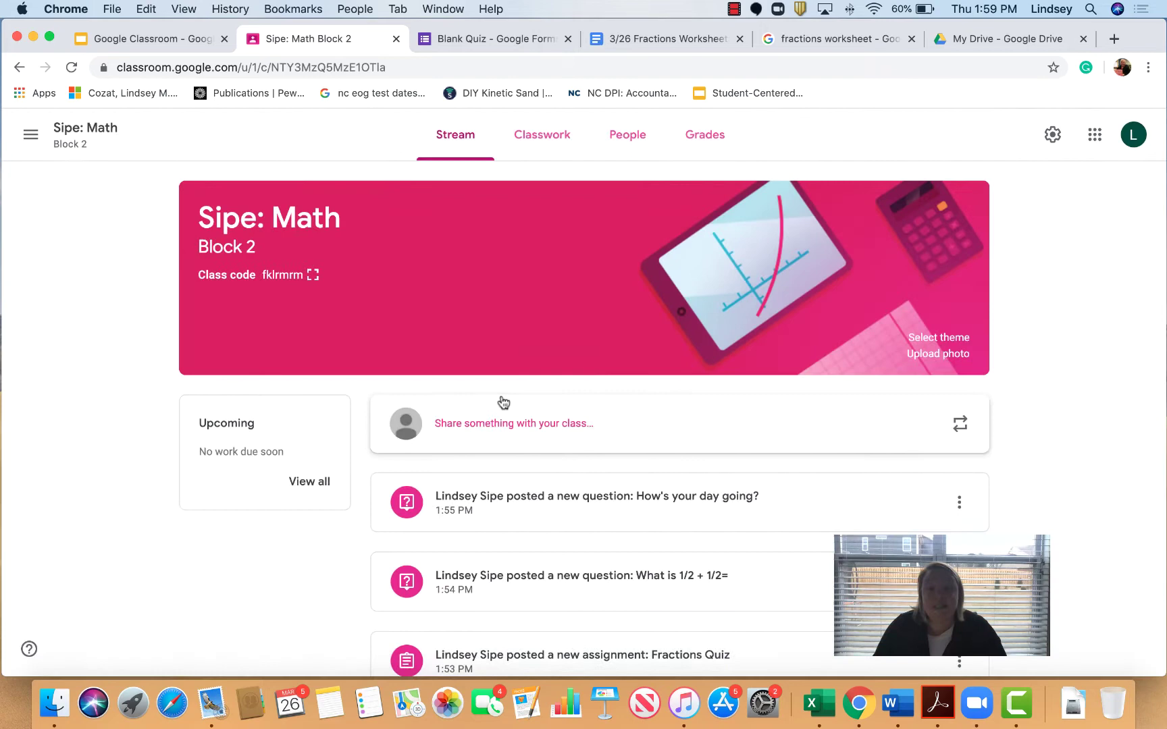
scroll(540, 476, "down", 5)
scroll(543, 479, "down", 5)
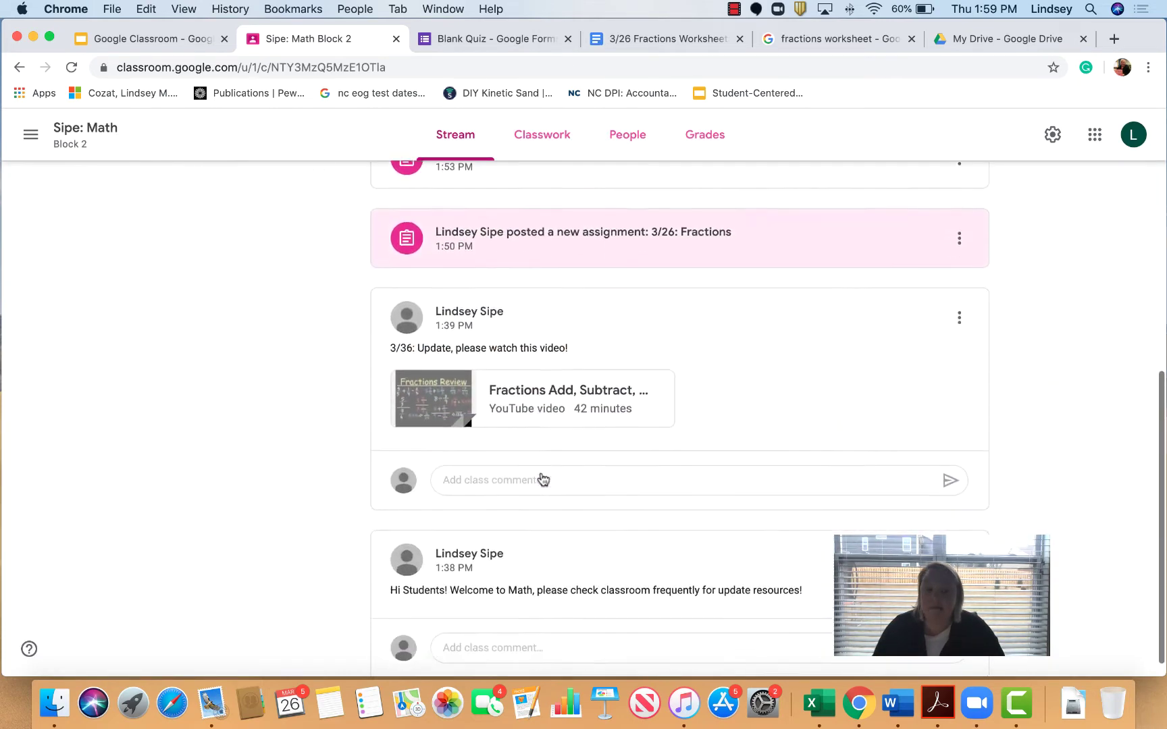
scroll(541, 478, "up", 10)
scroll(541, 470, "down", 8)
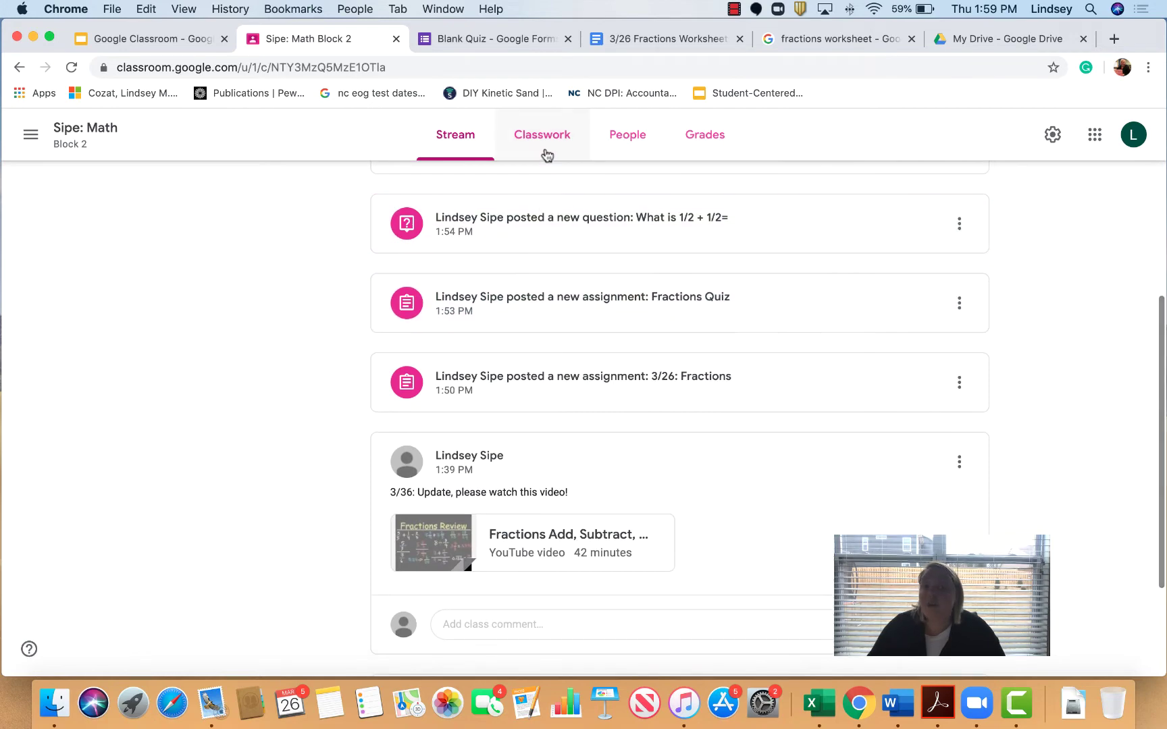
scroll(547, 157, "up", 1)
scroll(579, 343, "up", 6)
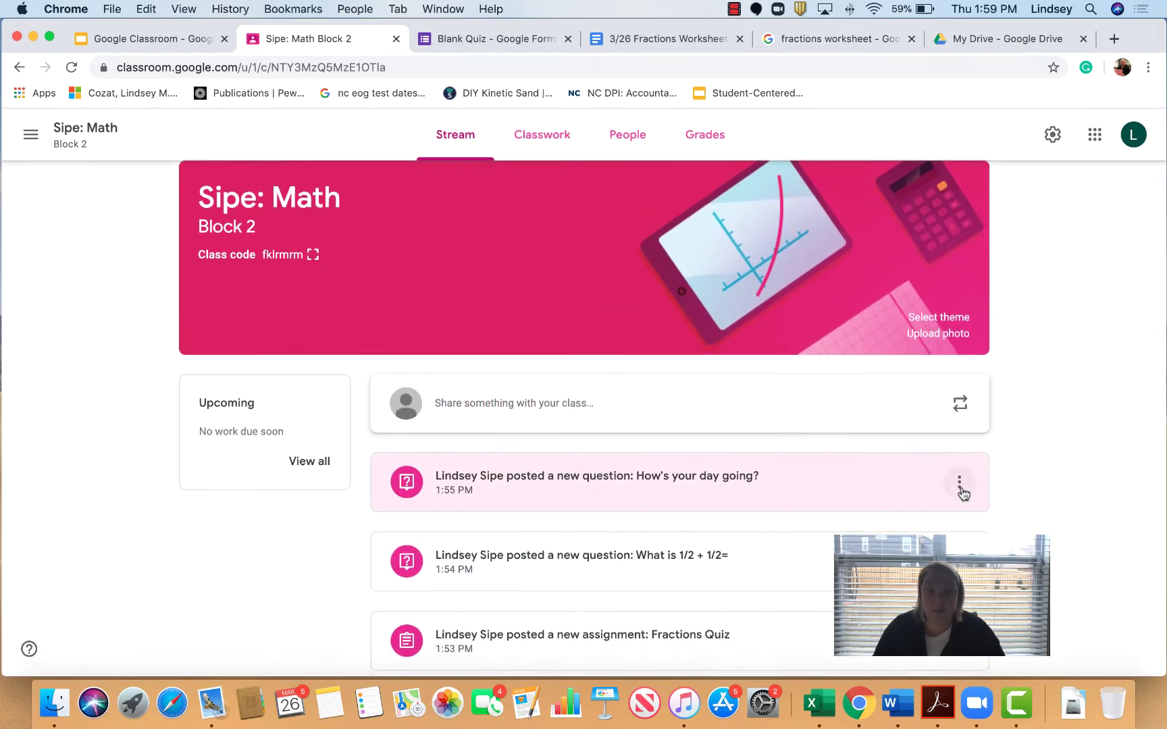
Use the check-in post's options menu, then go to Math Block 2's Classwork page.
left_click(959, 483)
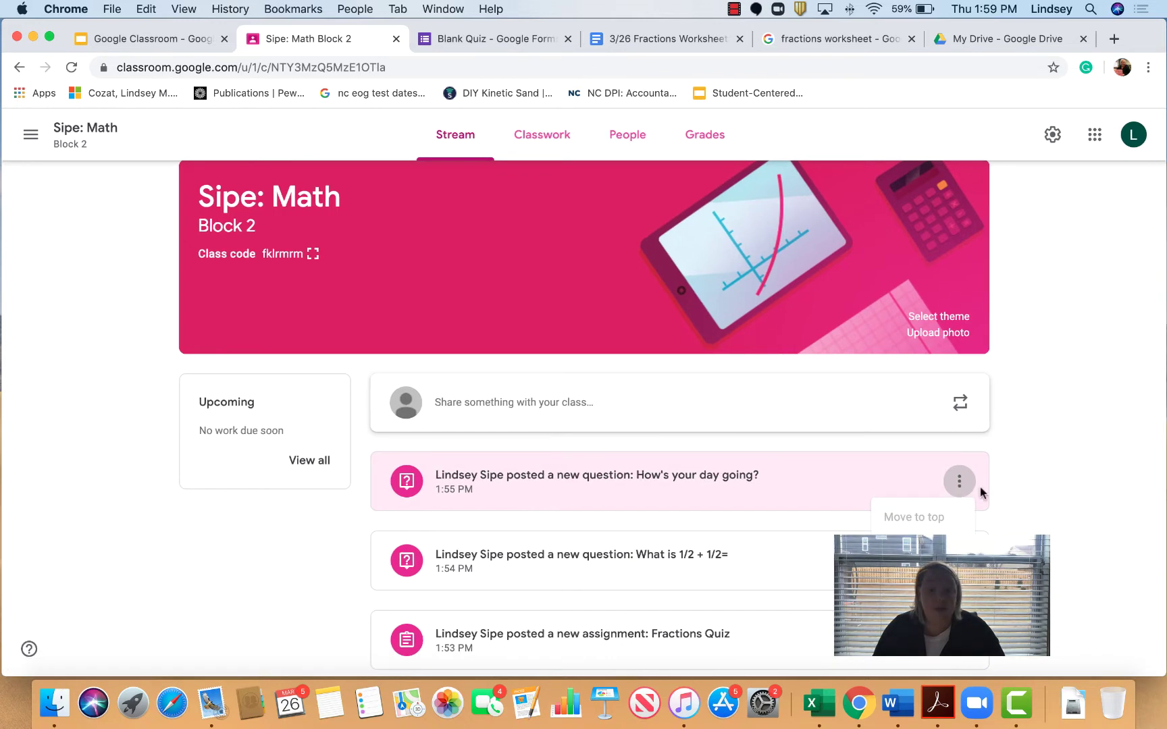
left_click(964, 517)
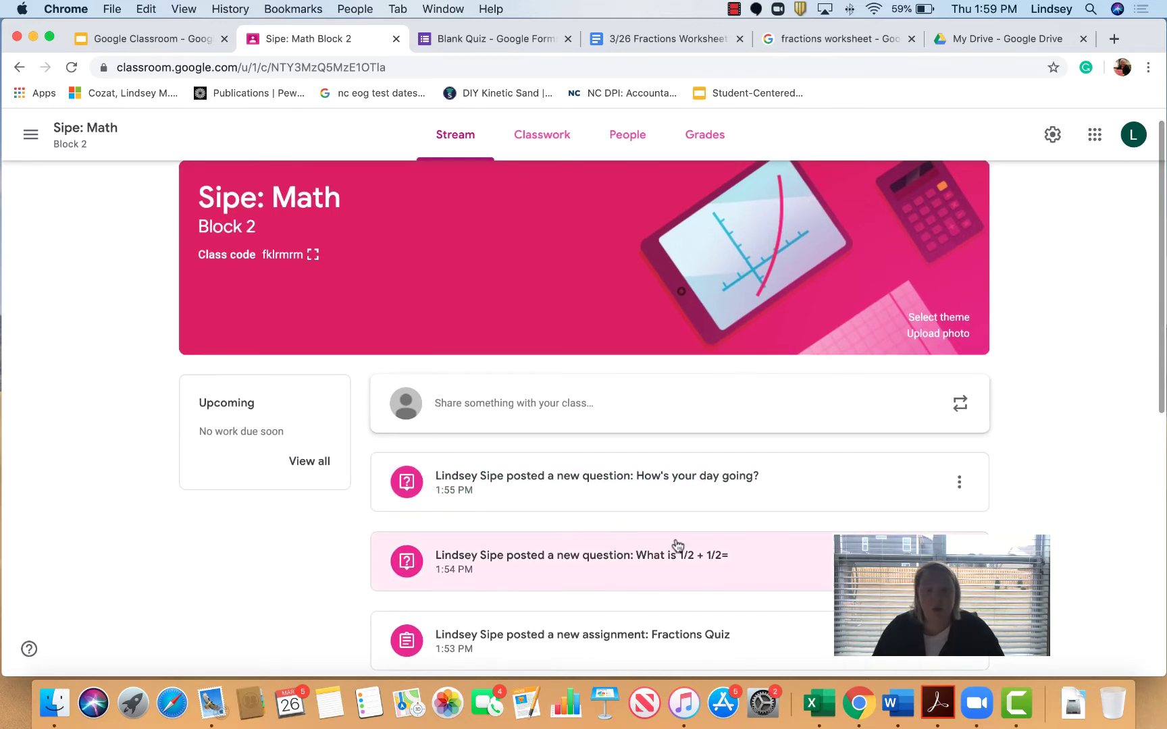
scroll(675, 541, "down", 5)
scroll(675, 536, "down", 3)
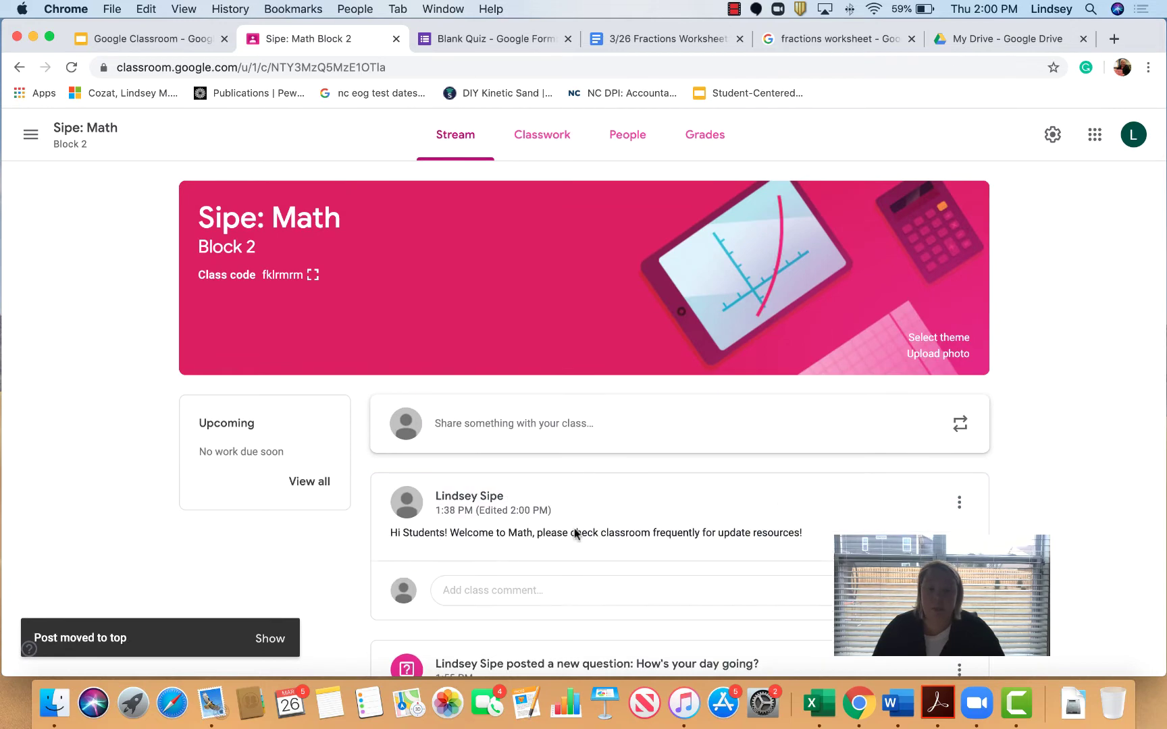
scroll(581, 521, "down", 6)
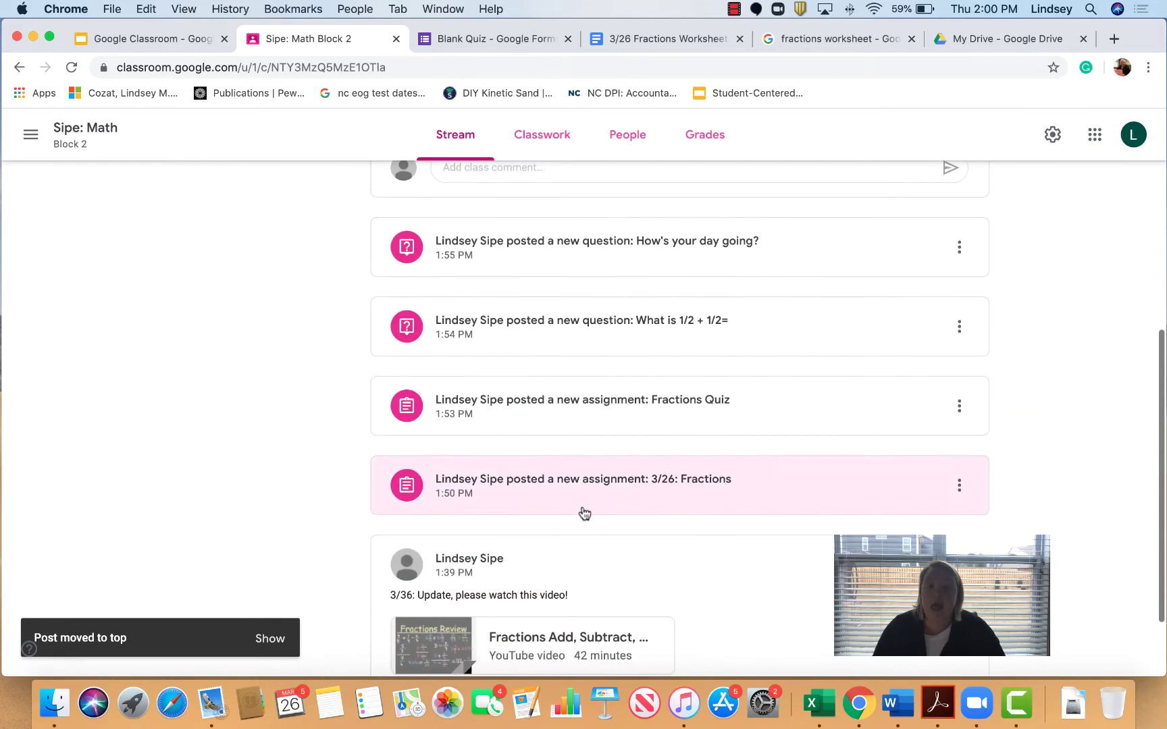
scroll(583, 513, "up", 6)
scroll(586, 597, "down", 4)
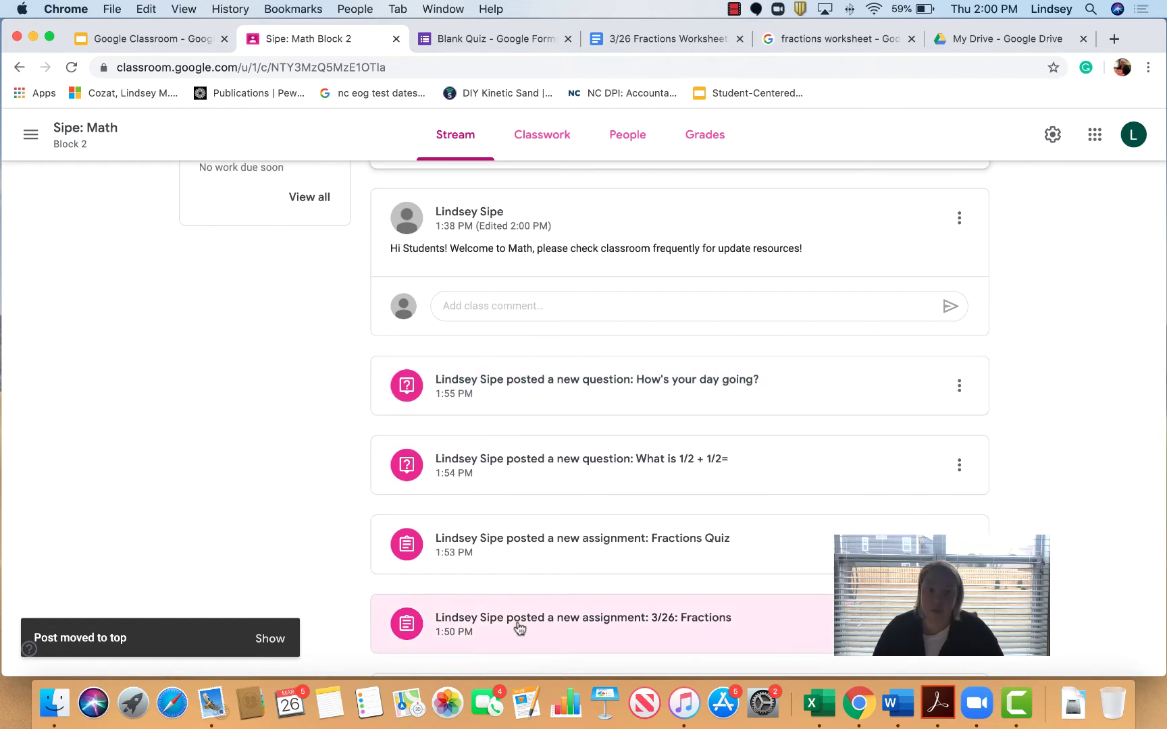
scroll(532, 464, "down", 1)
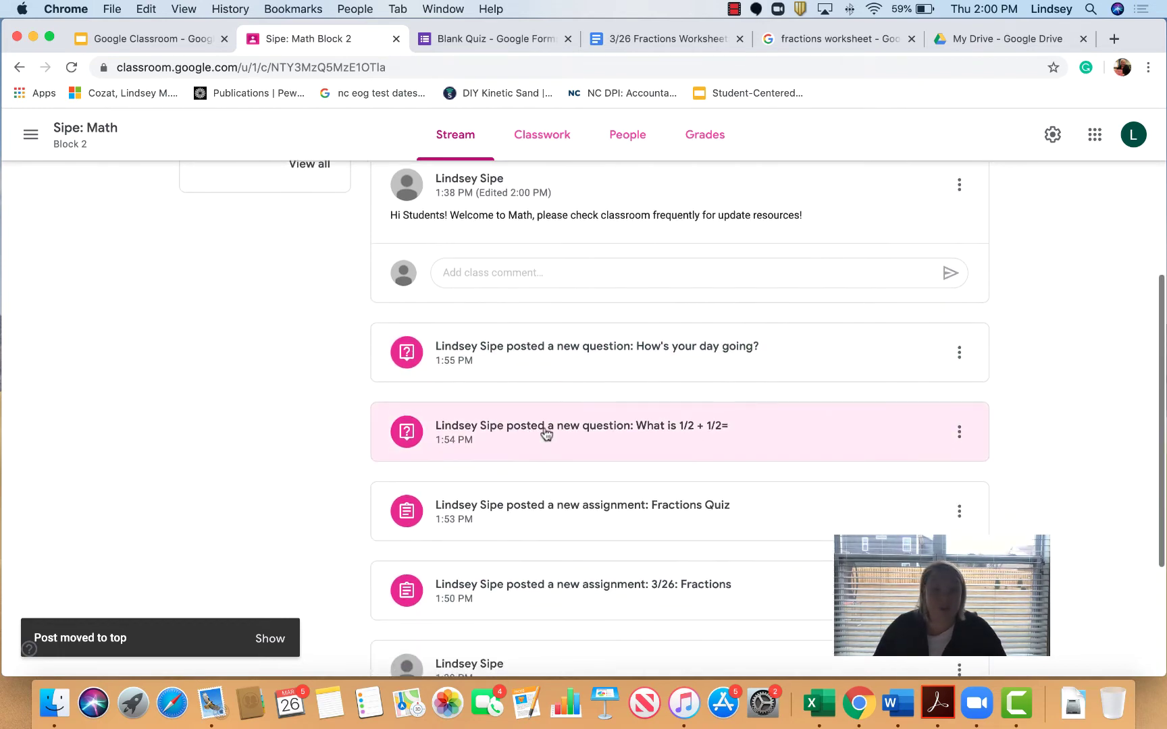
scroll(539, 461, "up", 5)
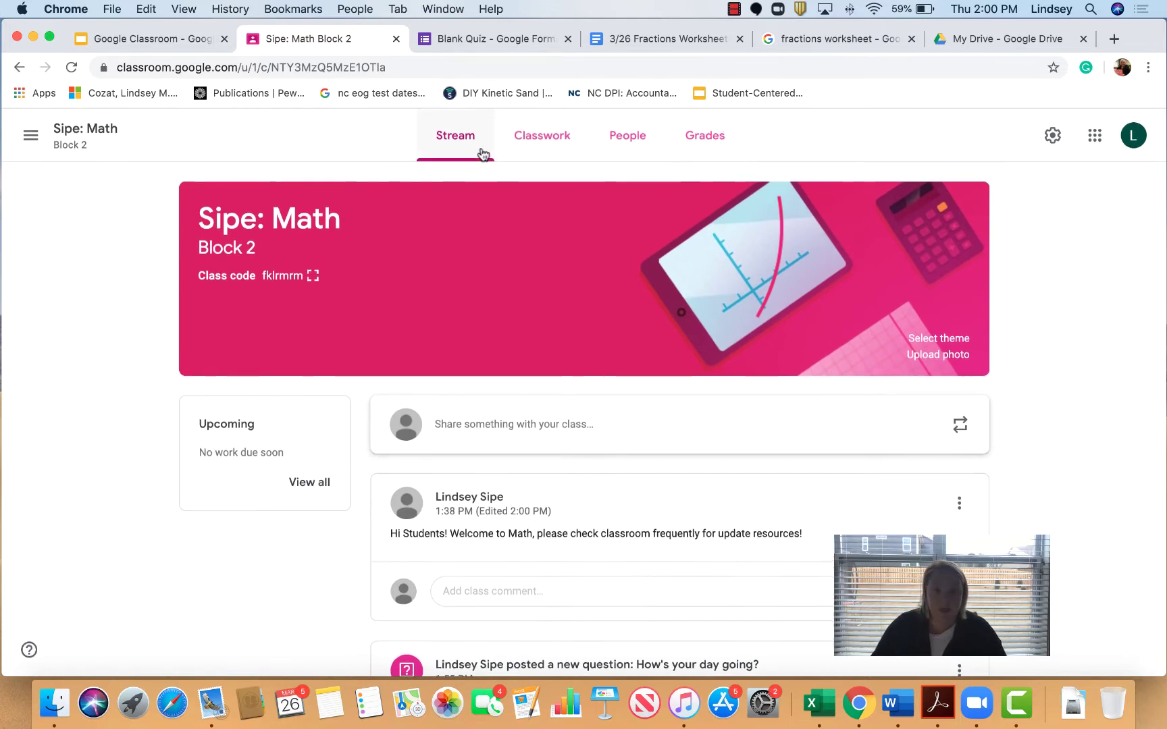
scroll(527, 154, "down", 1)
left_click(527, 155)
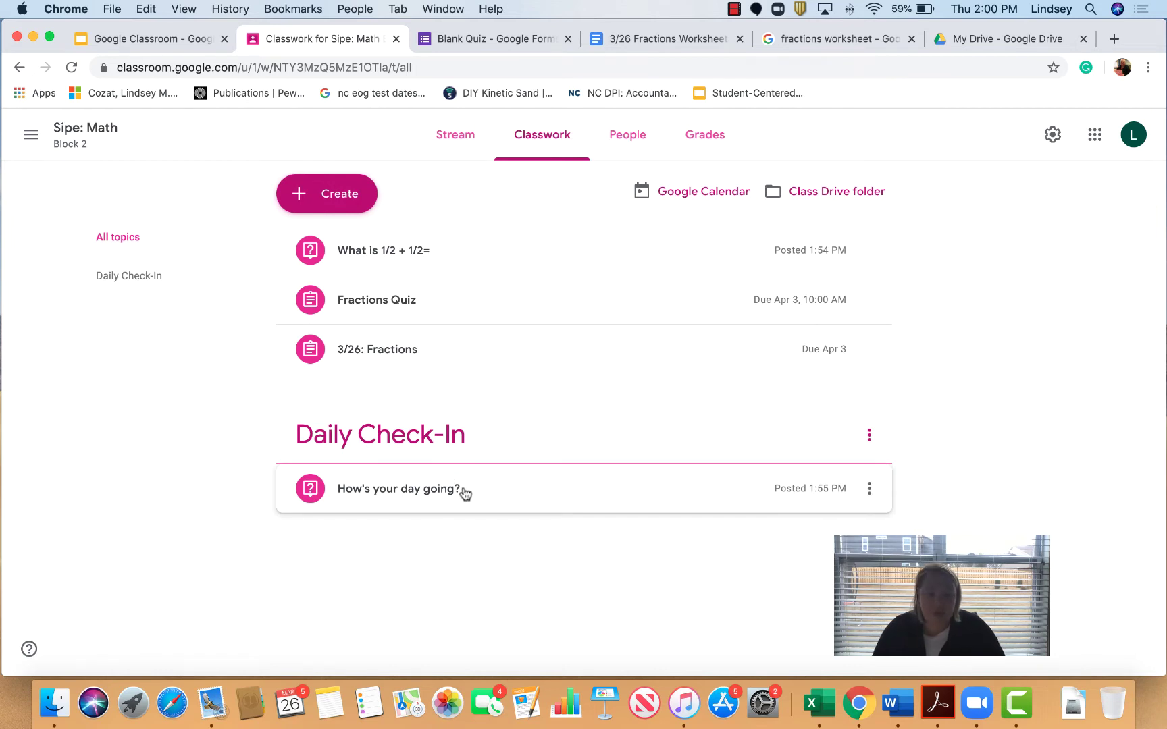
Create a new classwork topic named 3/26.
left_click(346, 202)
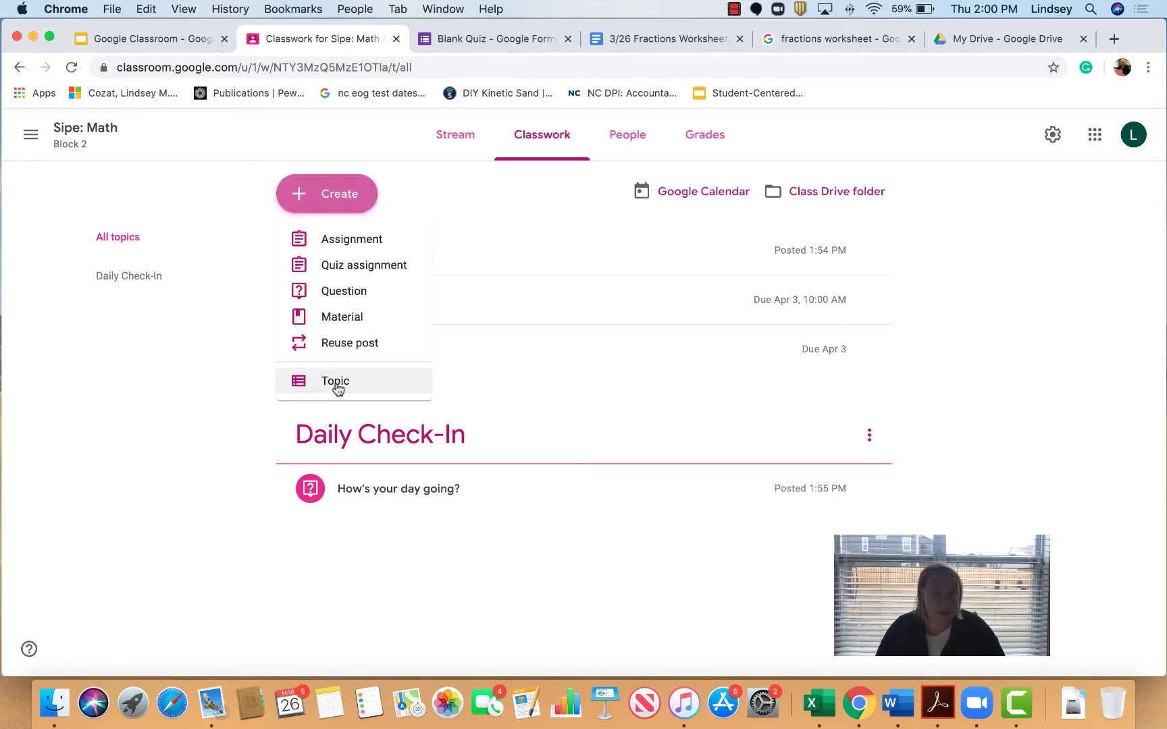
left_click(337, 389)
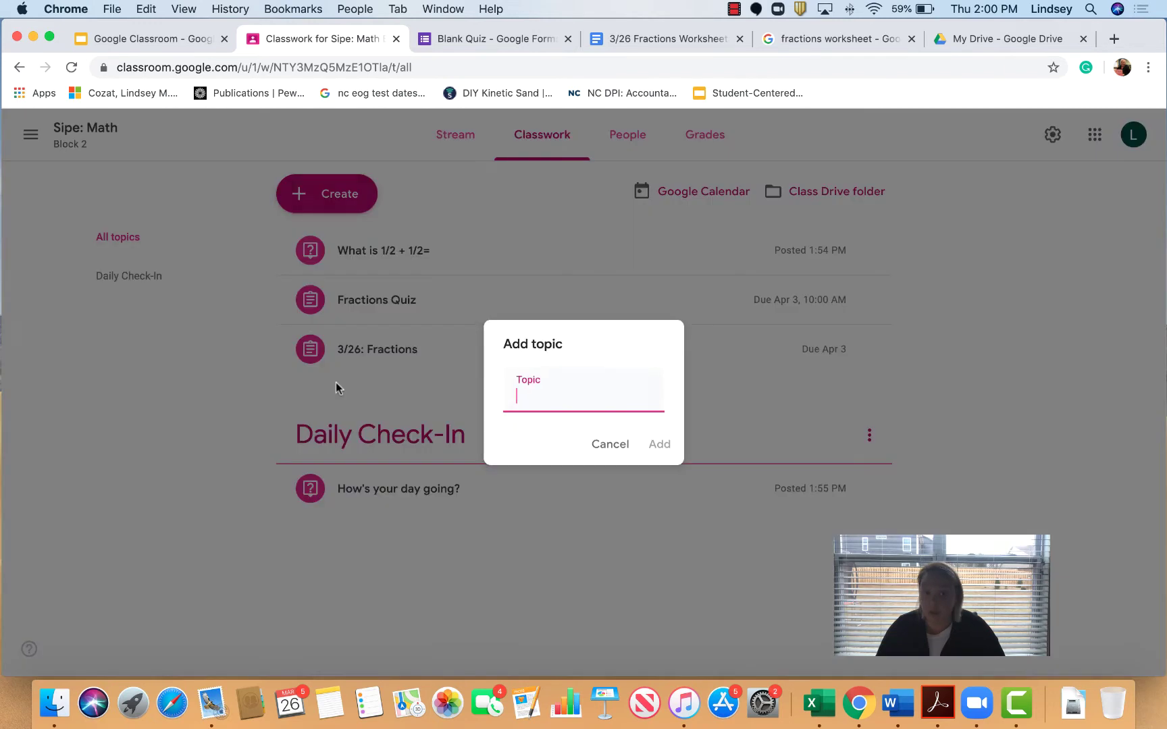
type("3/26")
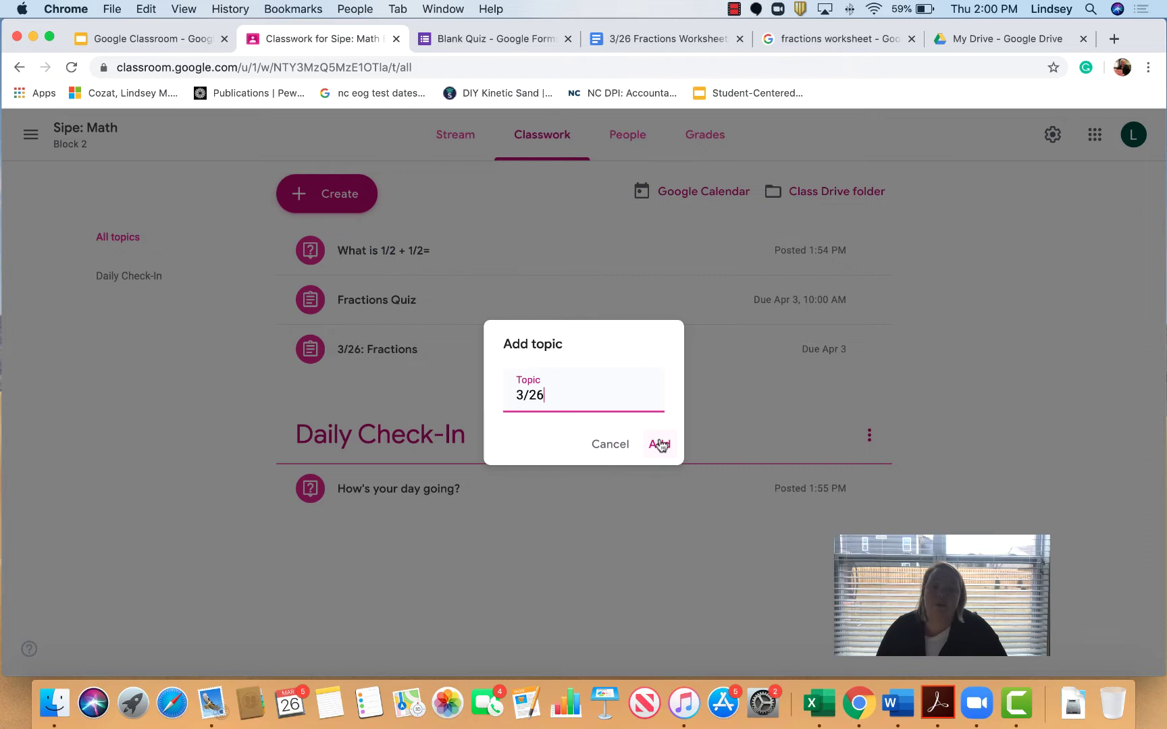
left_click(660, 445)
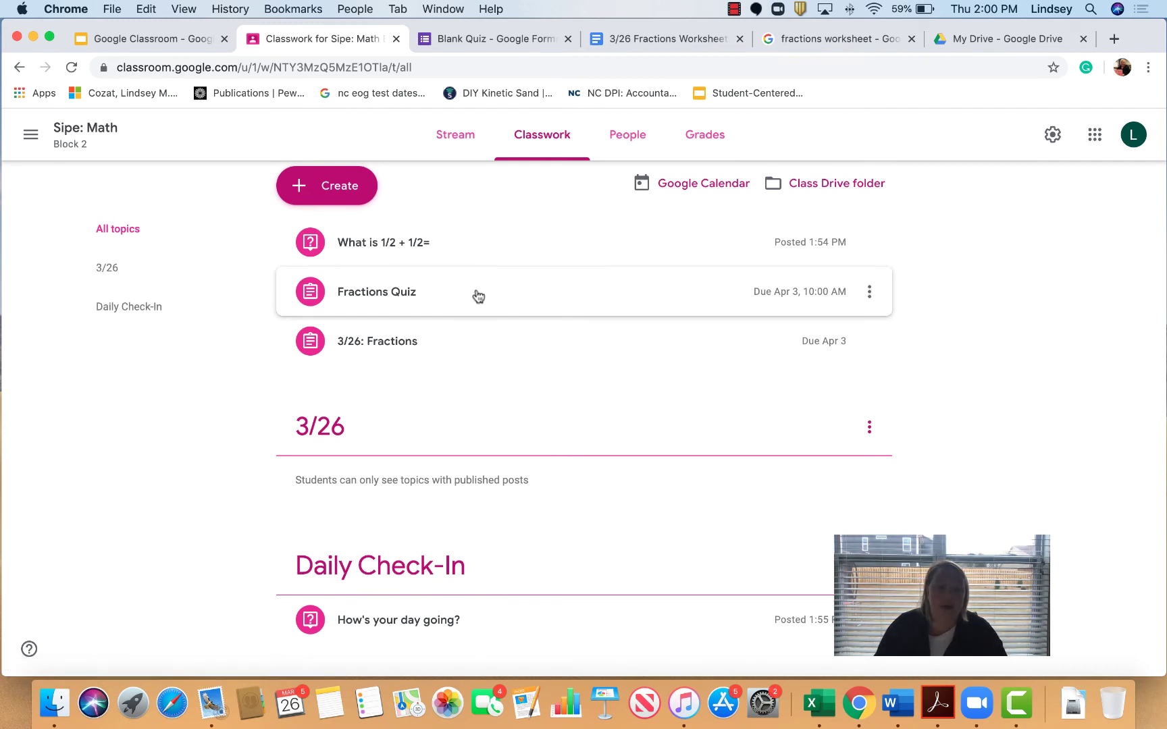
Drag Fractions Quiz, 3/26: Fractions and the 1/2 + 1/2 question into the 3/26 topic.
left_click_drag(478, 298, 417, 424)
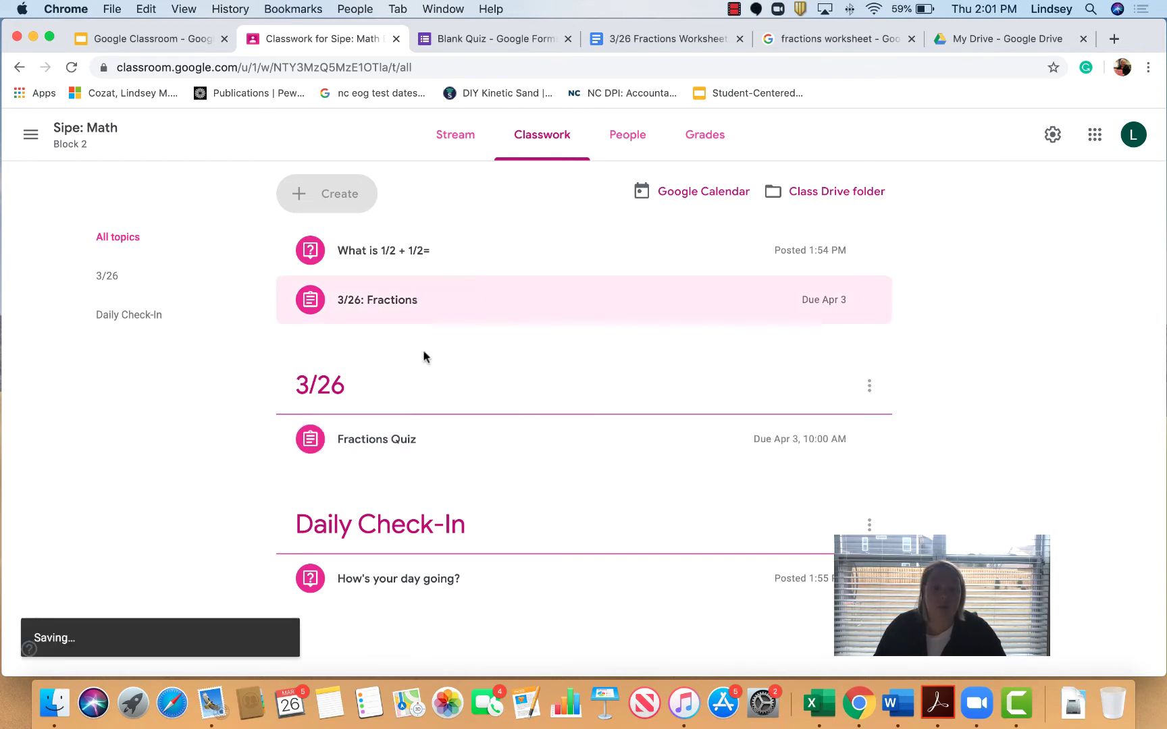
left_click_drag(466, 305, 416, 402)
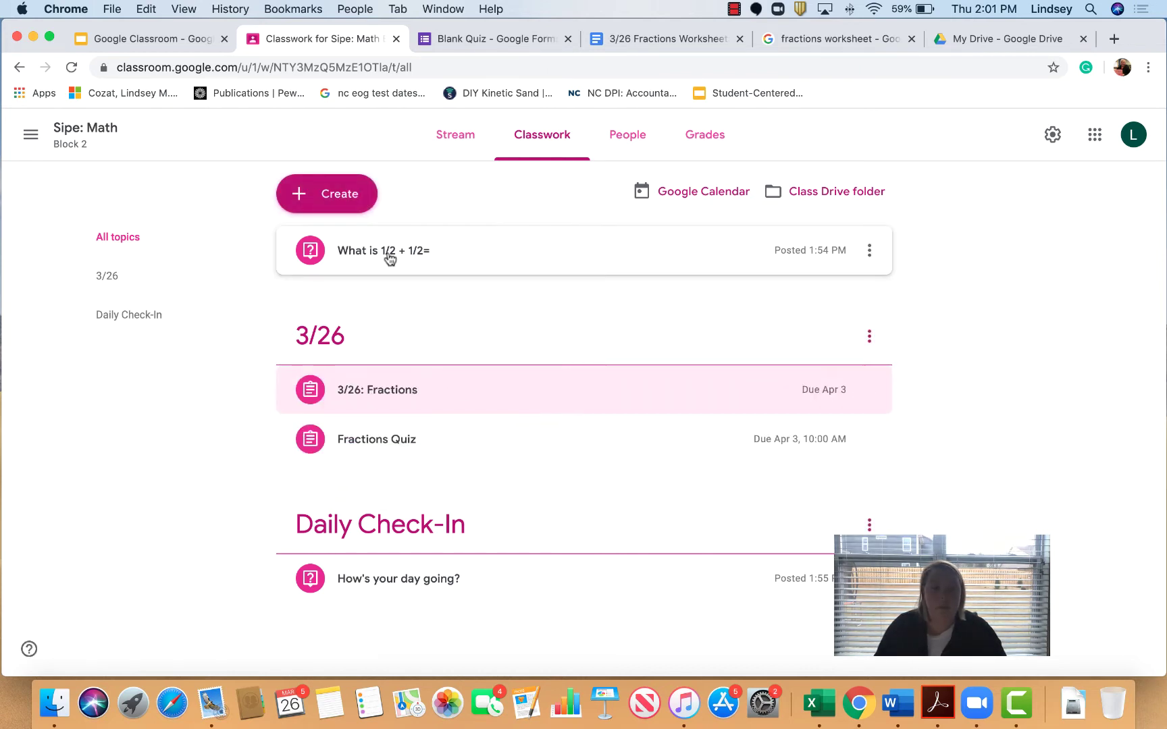
left_click_drag(389, 259, 421, 439)
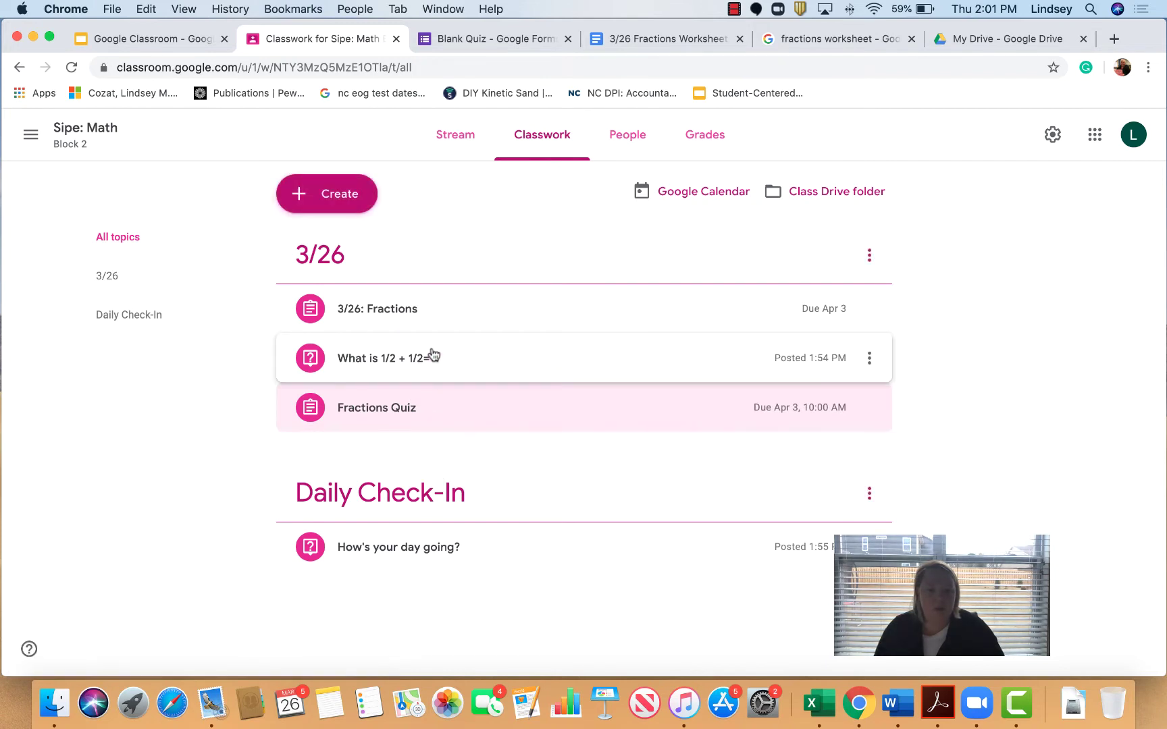
left_click(866, 364)
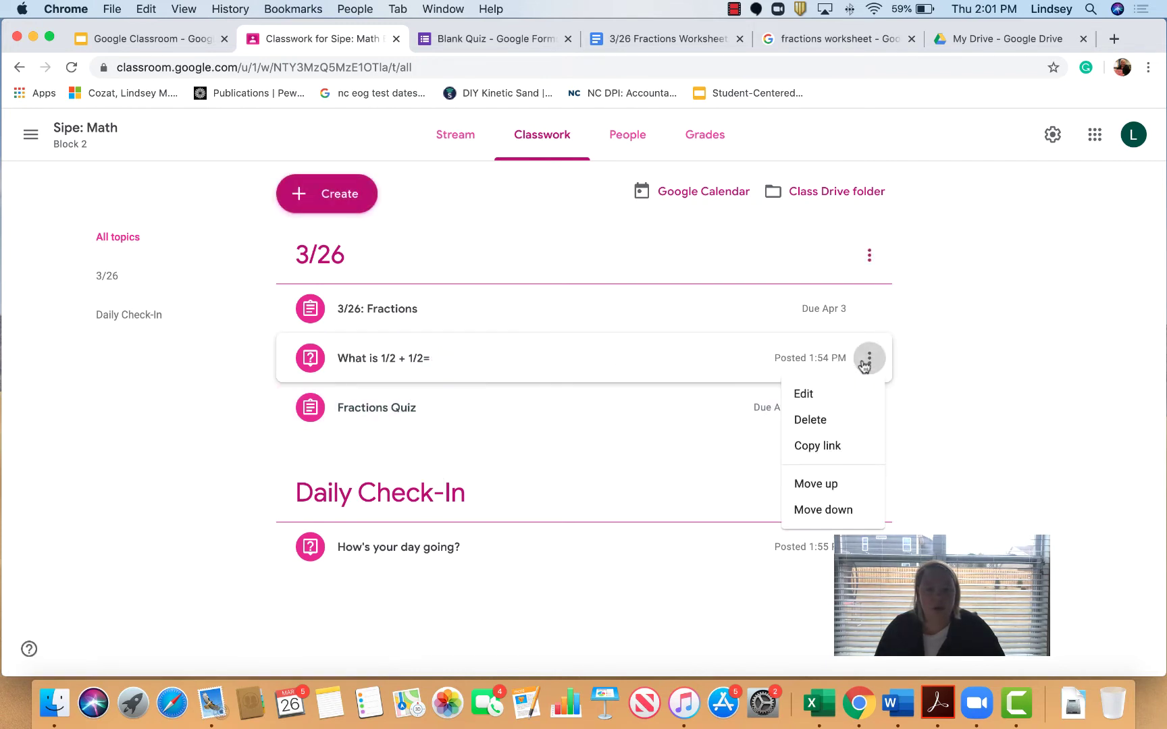
Edit the 3/26: Fractions assignment title to add a FIRST: prefix and save.
left_click(709, 338)
left_click(716, 326)
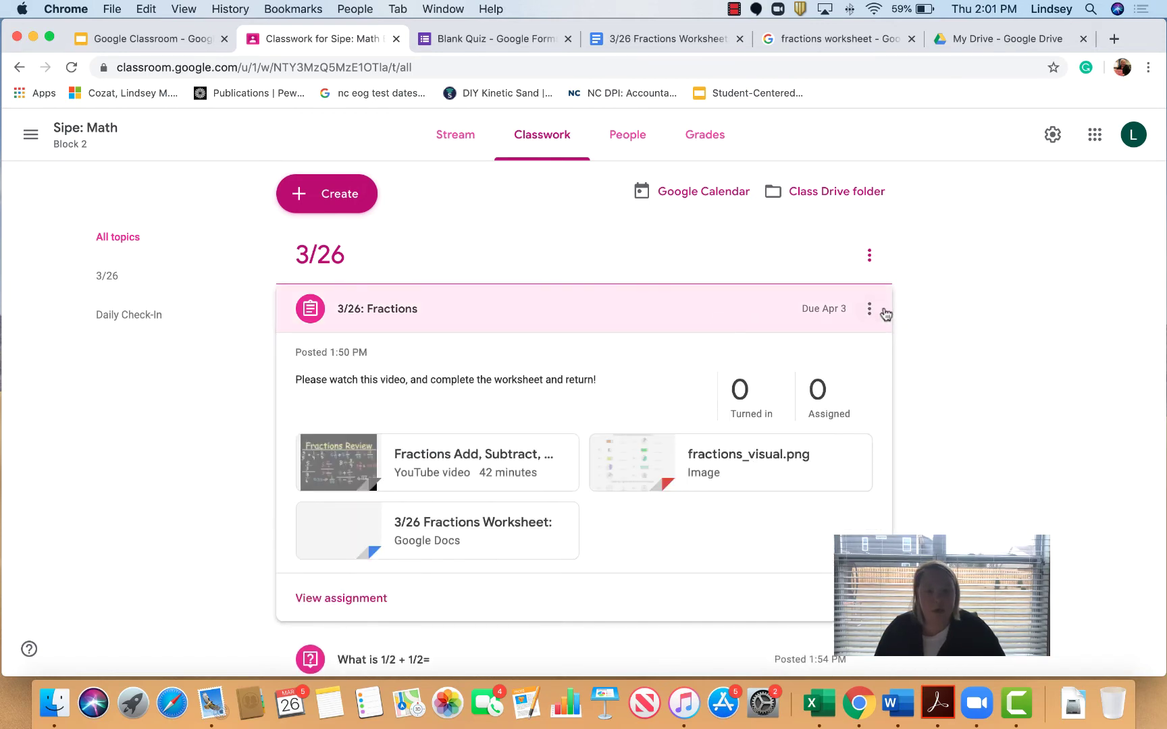
left_click(872, 311)
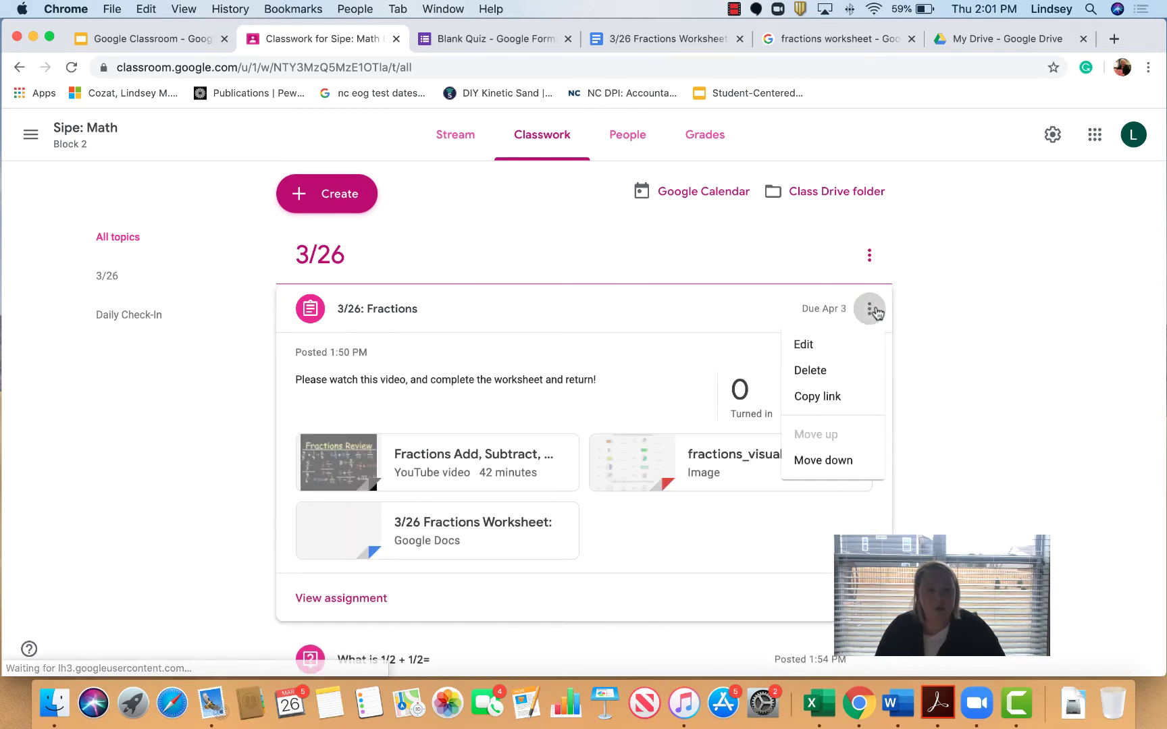
left_click(807, 347)
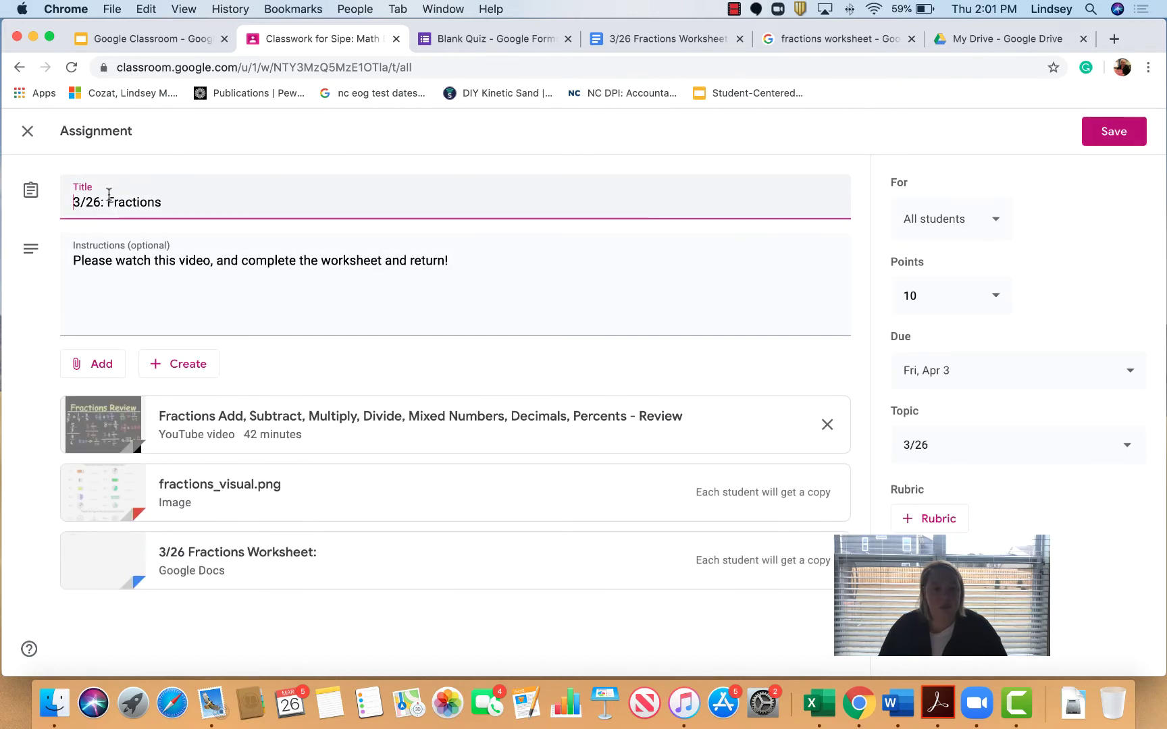
type("Complete th")
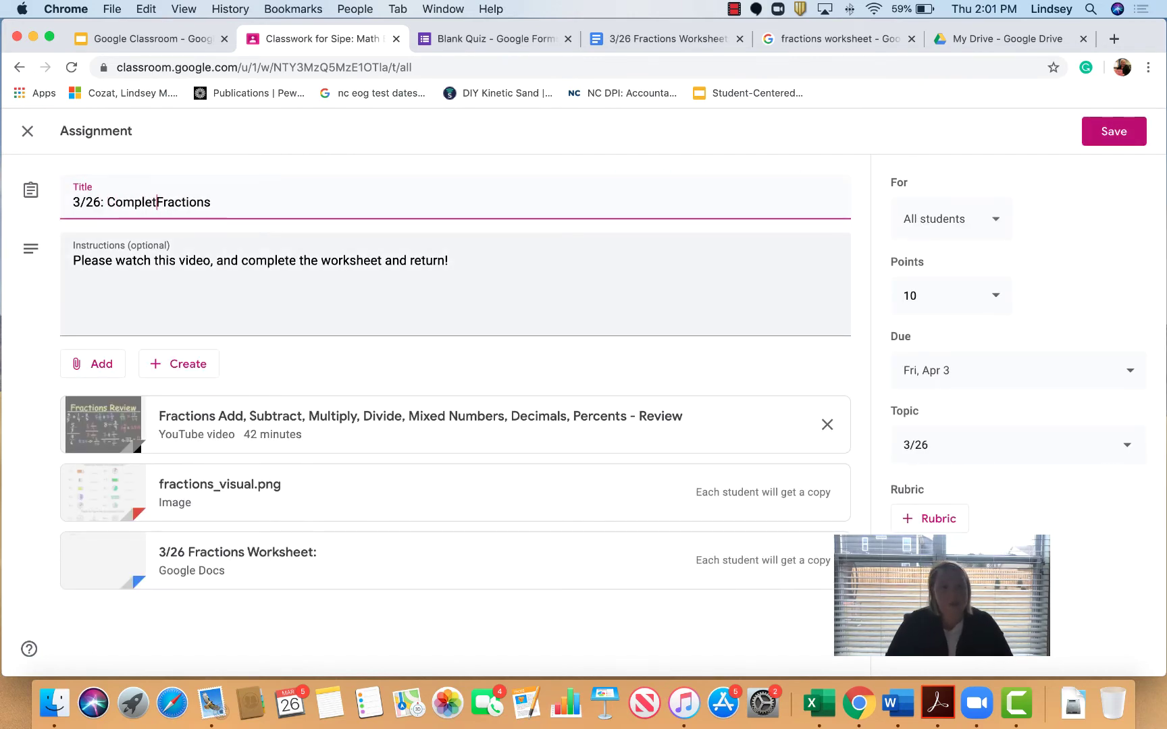
type("is fir")
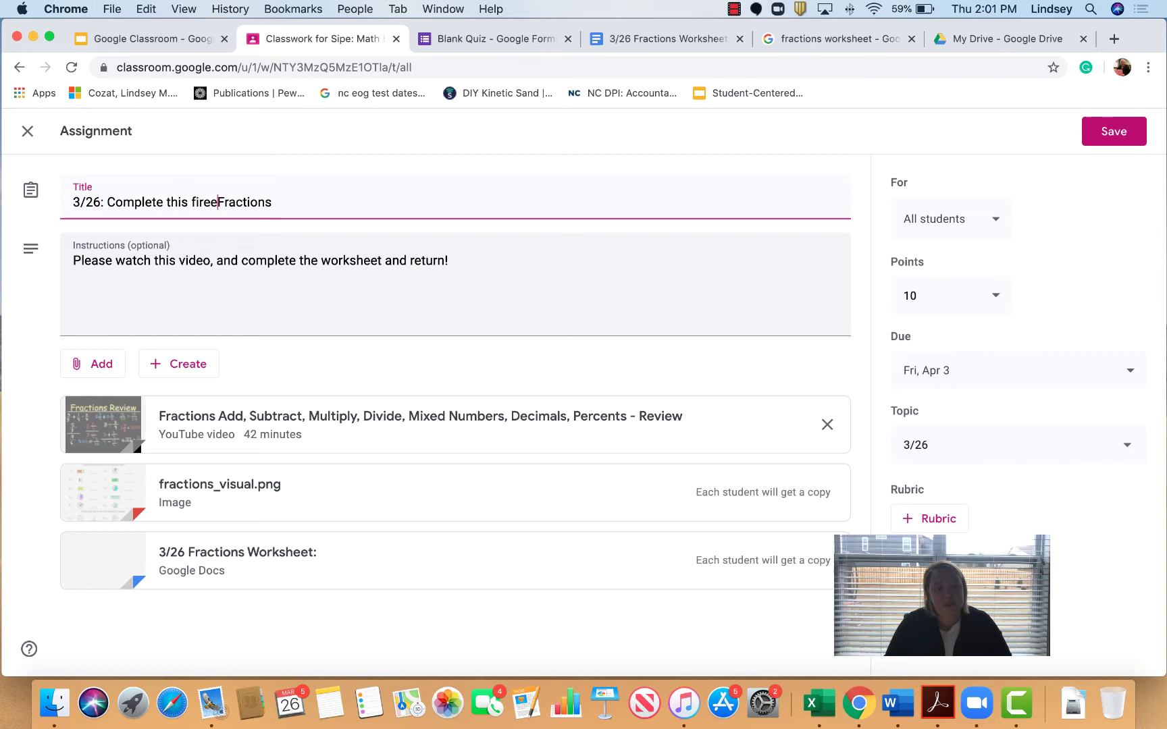
type("st")
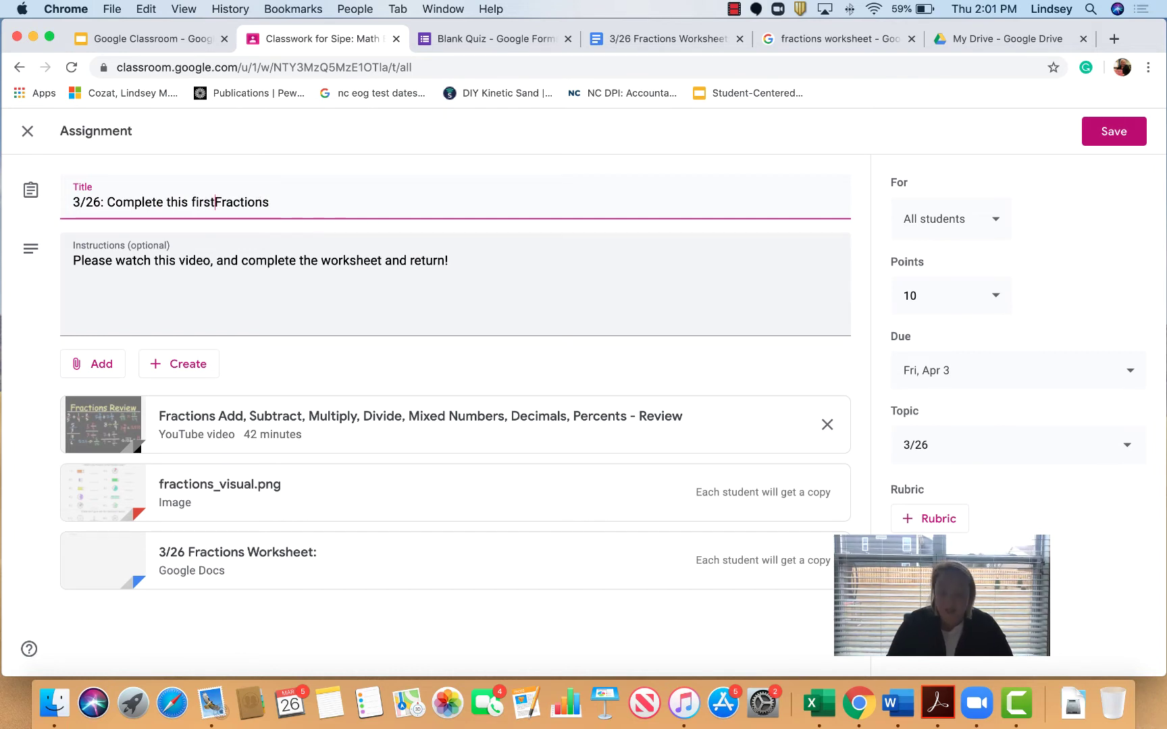
type(",")
key("BackSpace")
key("BackSpace")
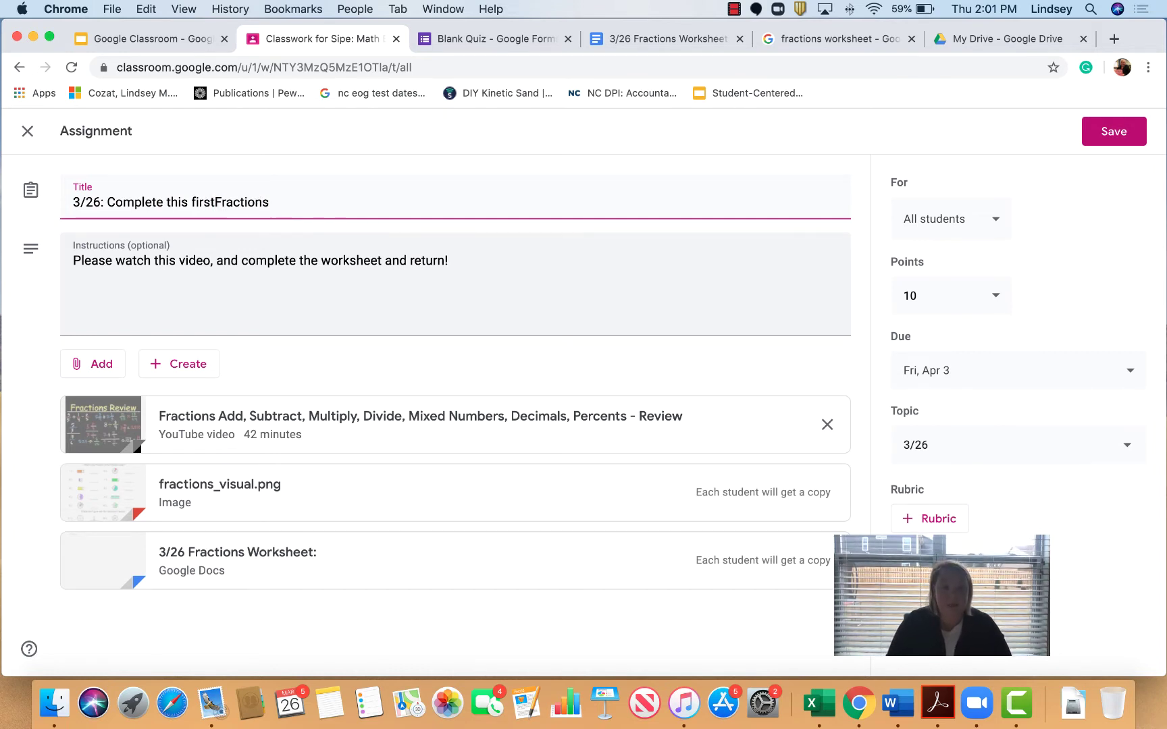
key("BackSpace")
key("BackSpace")
key("BackSpace")
key("BackSpace")
key("BackSpace")
key("BackSpace")
key("BackSpace")
key("BackSpace")
key("BackSpace")
key("BackSpace")
key("BackSpace")
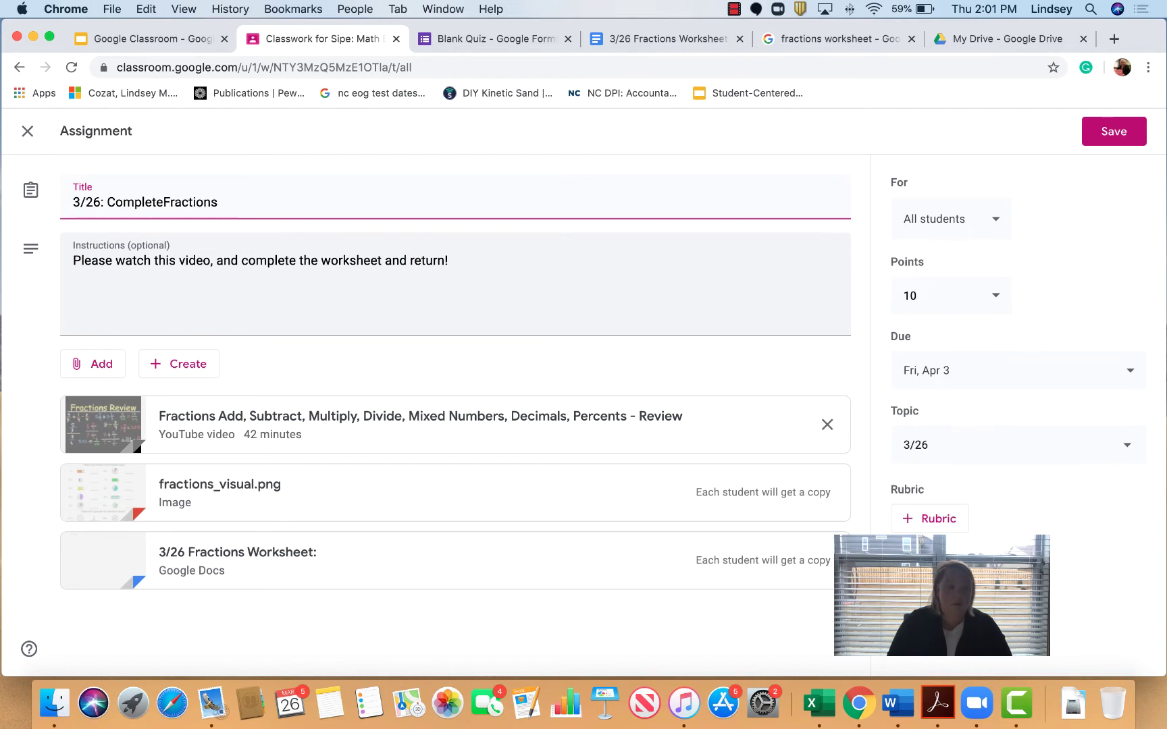
key("BackSpace")
key("BackSpace")
key("BackSpace")
key("BackSpace")
key("BackSpace")
key("BackSpace")
key("BackSpace")
key("BackSpace")
type("FI")
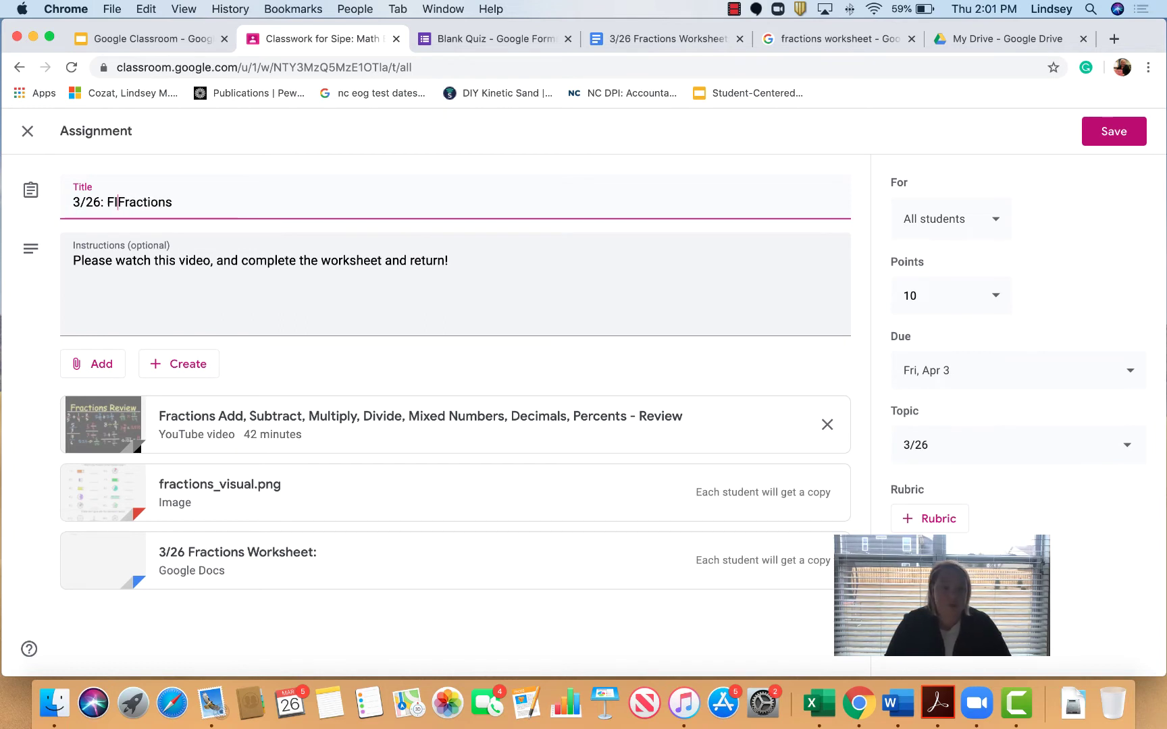
type("RST:")
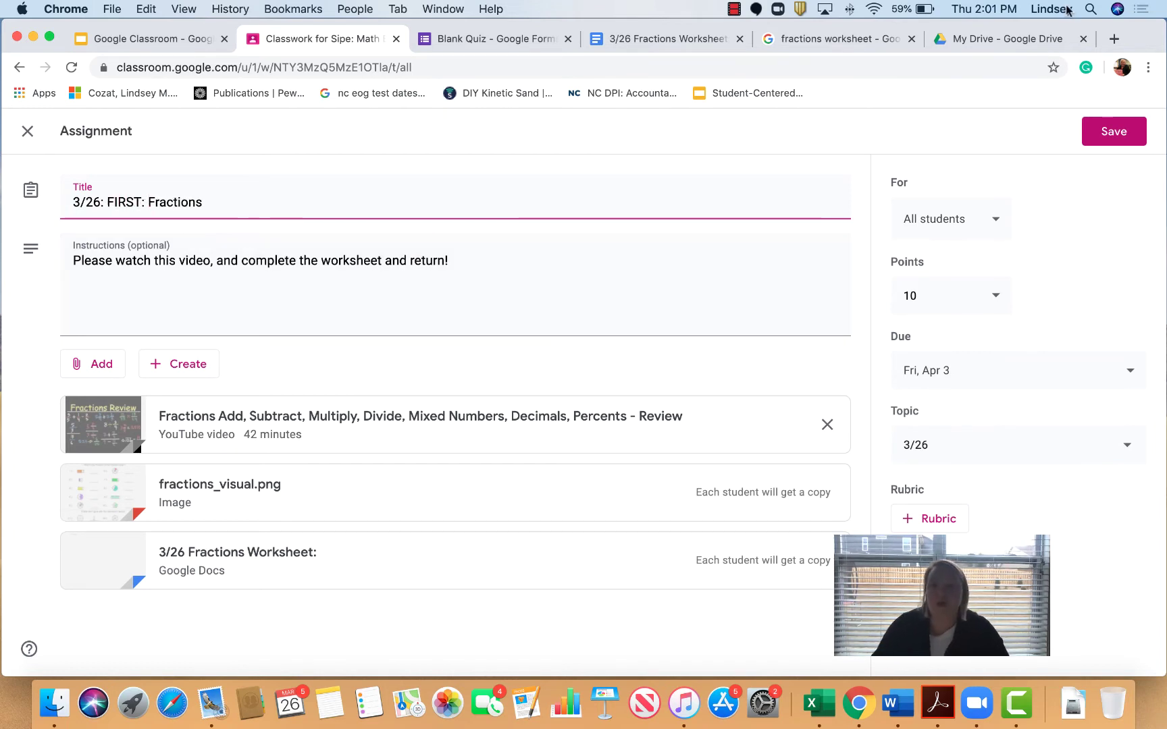
left_click(1114, 132)
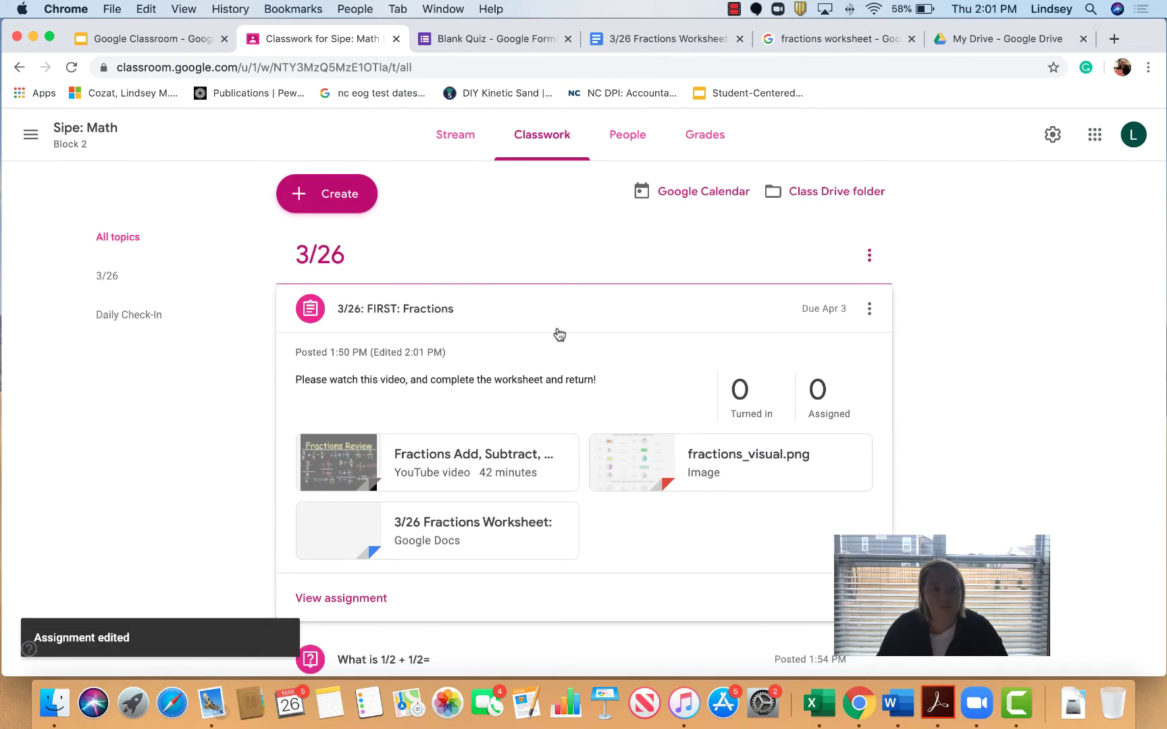
Delete the 3/26 date prefix so the assignment is saved as FIRST: Fractions.
left_click(869, 311)
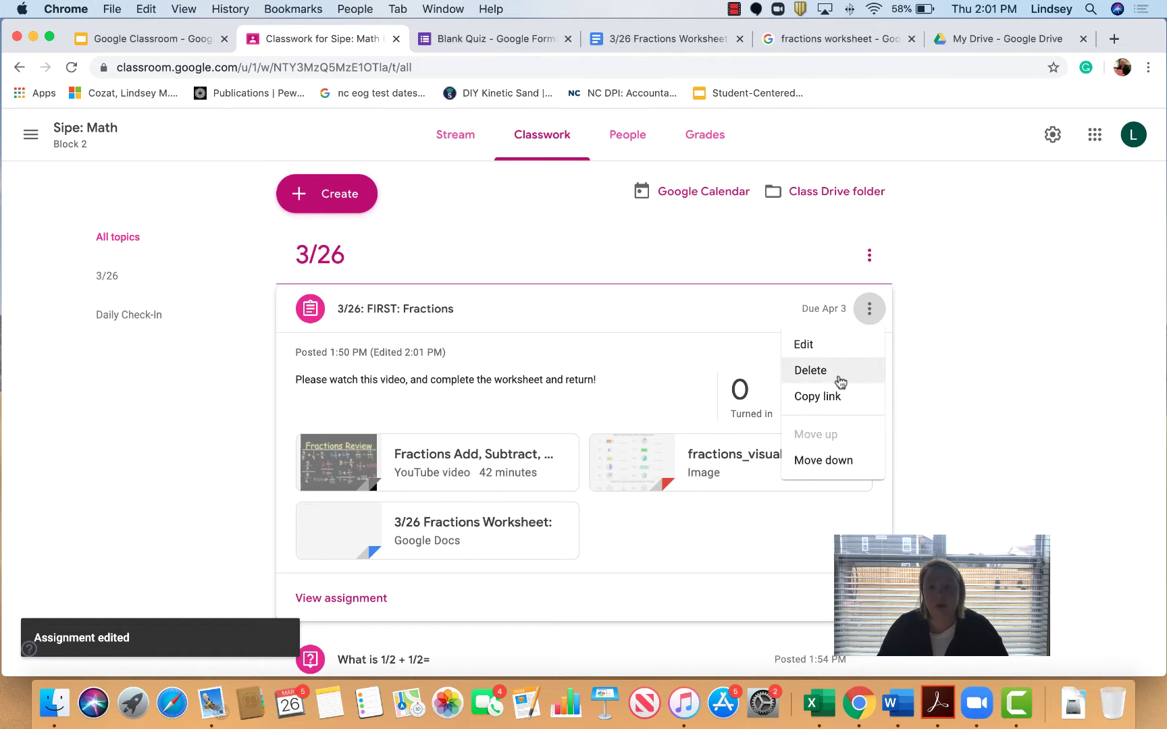
left_click(807, 345)
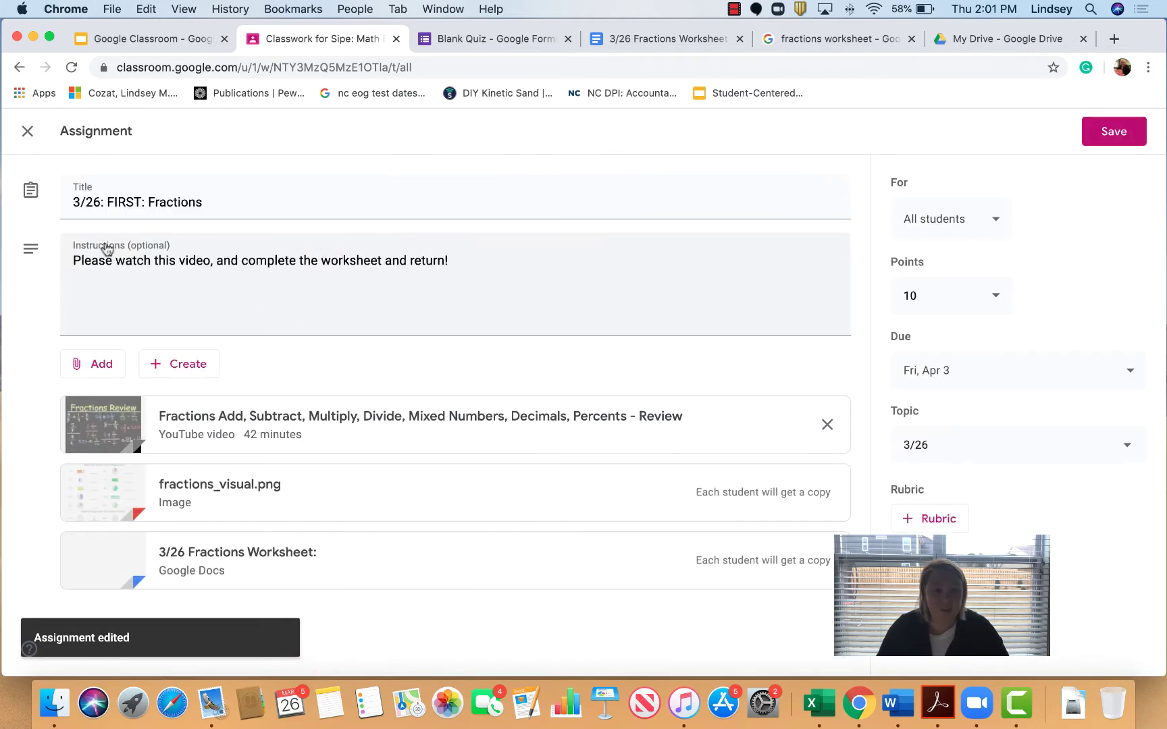
left_click_drag(106, 200, 54, 202)
key("BackSpace")
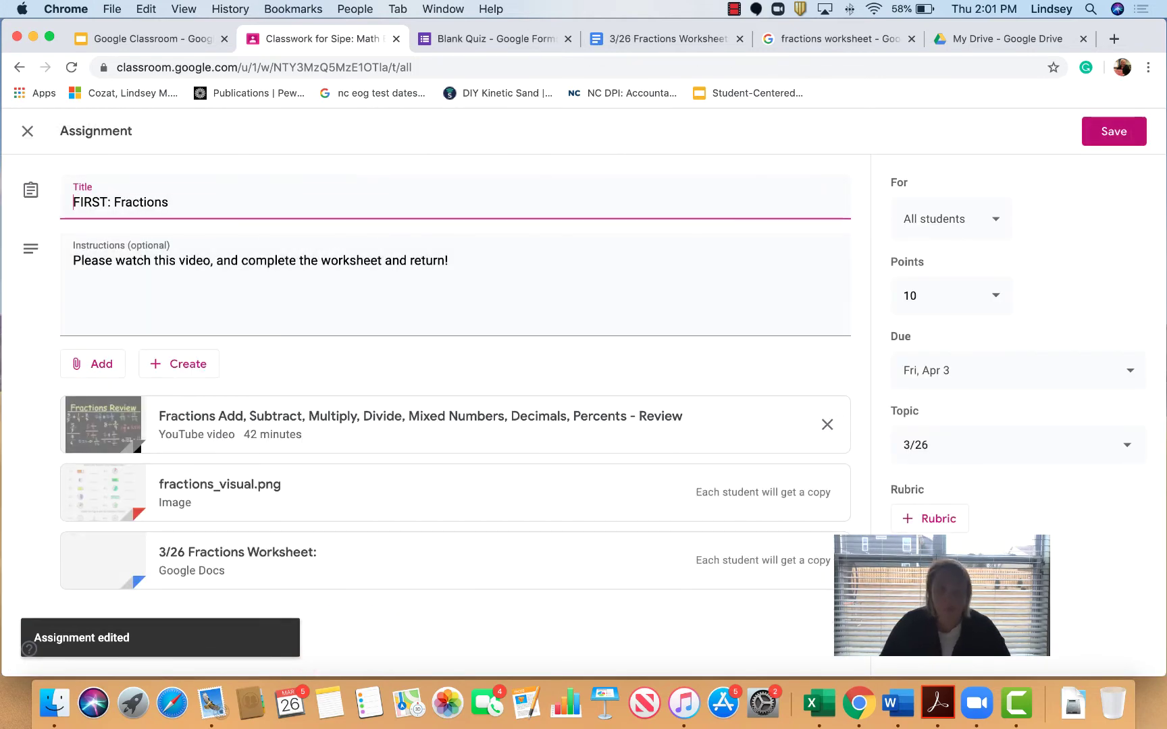
left_click(1124, 135)
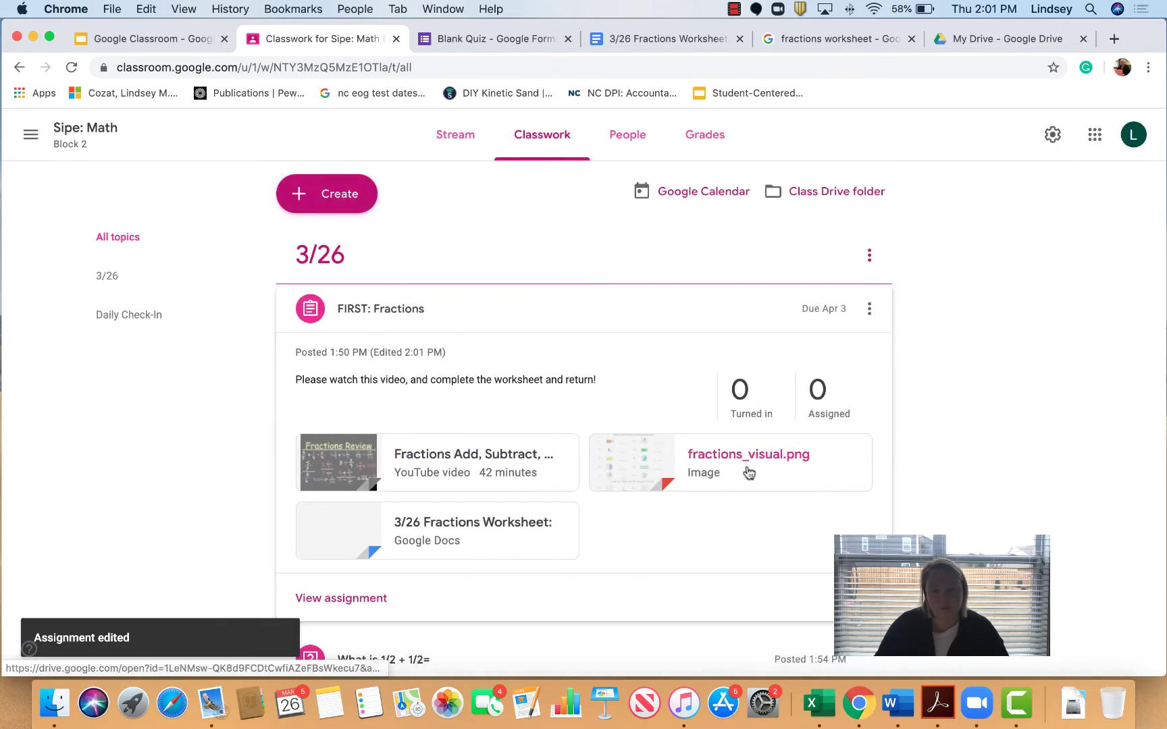
scroll(769, 475, "down", 3)
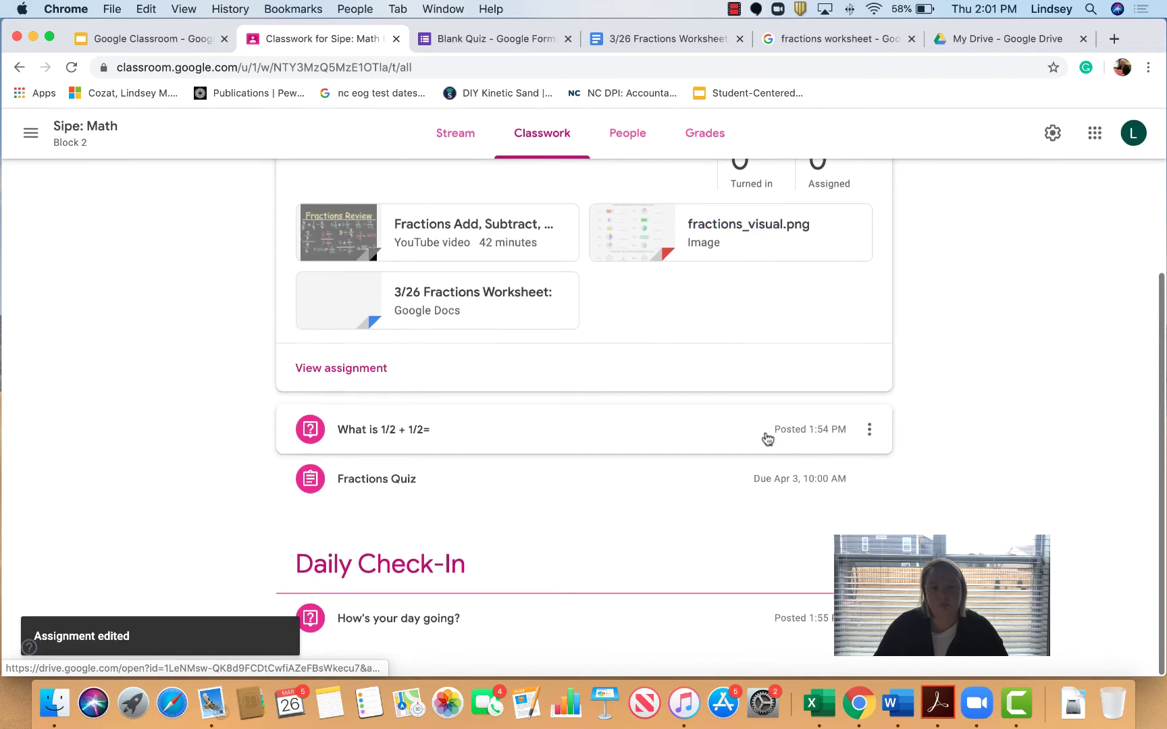
Prefix the 1/2 + 1/2 question with 'Second:' and save it.
left_click(878, 430)
left_click(836, 466)
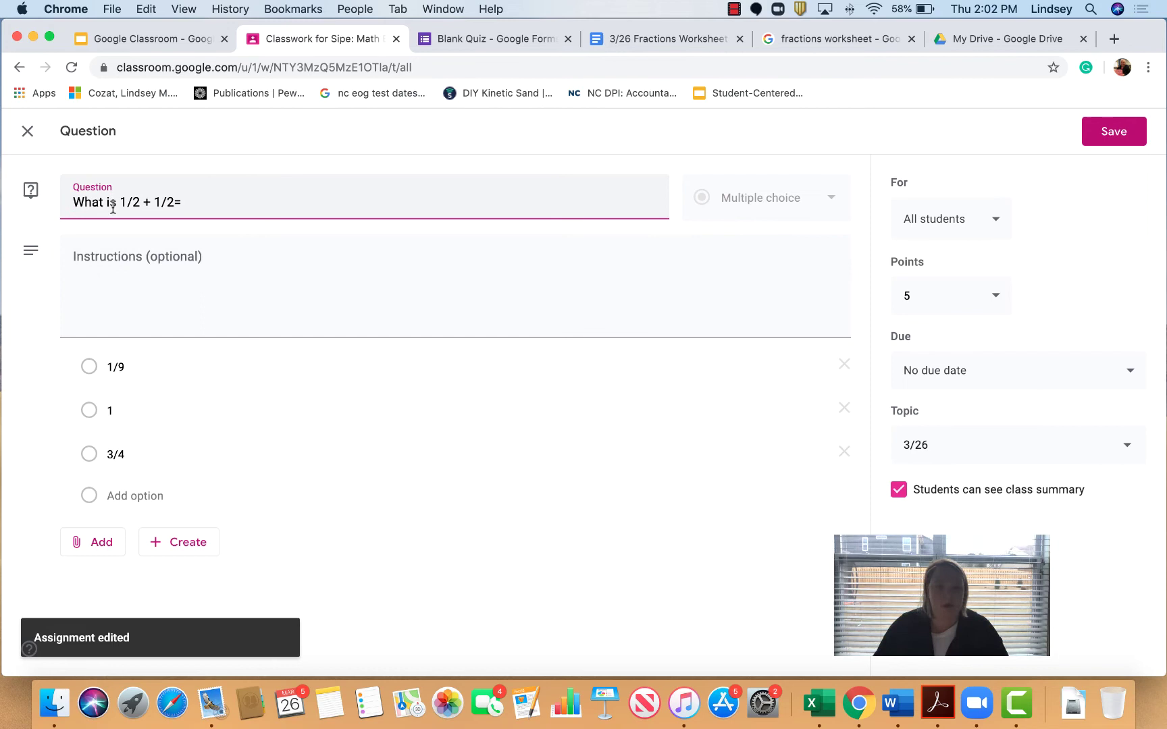
type("Second:")
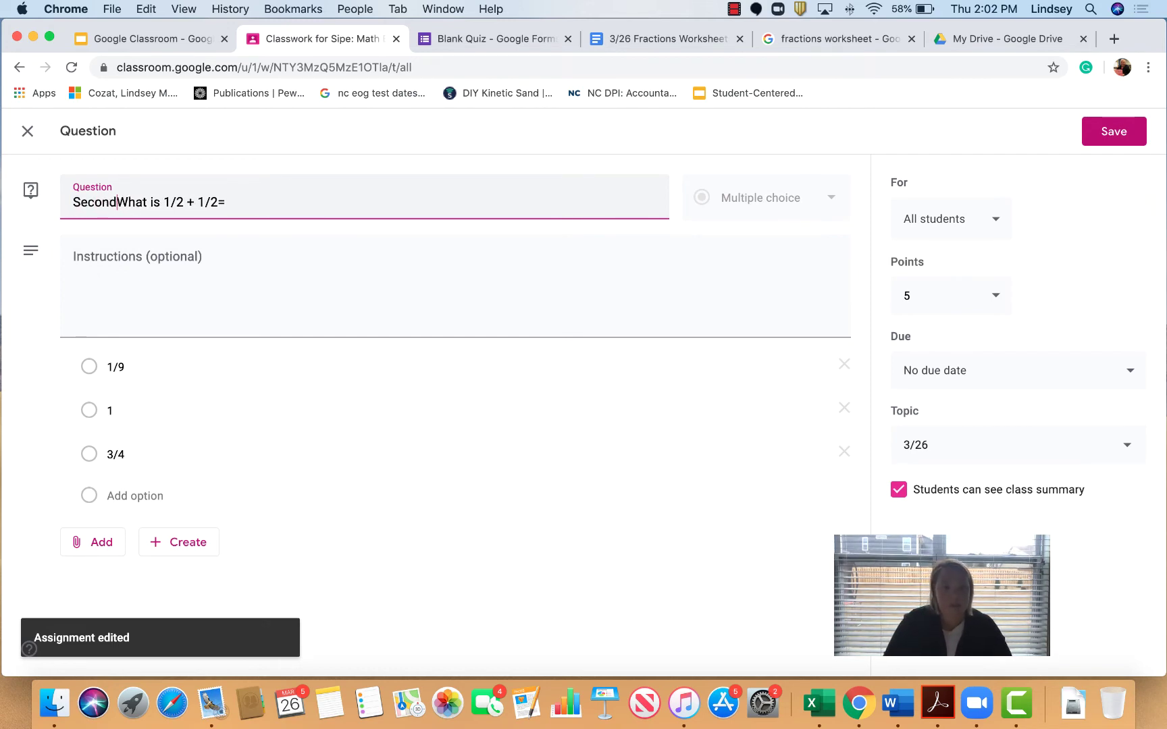
left_click(1108, 135)
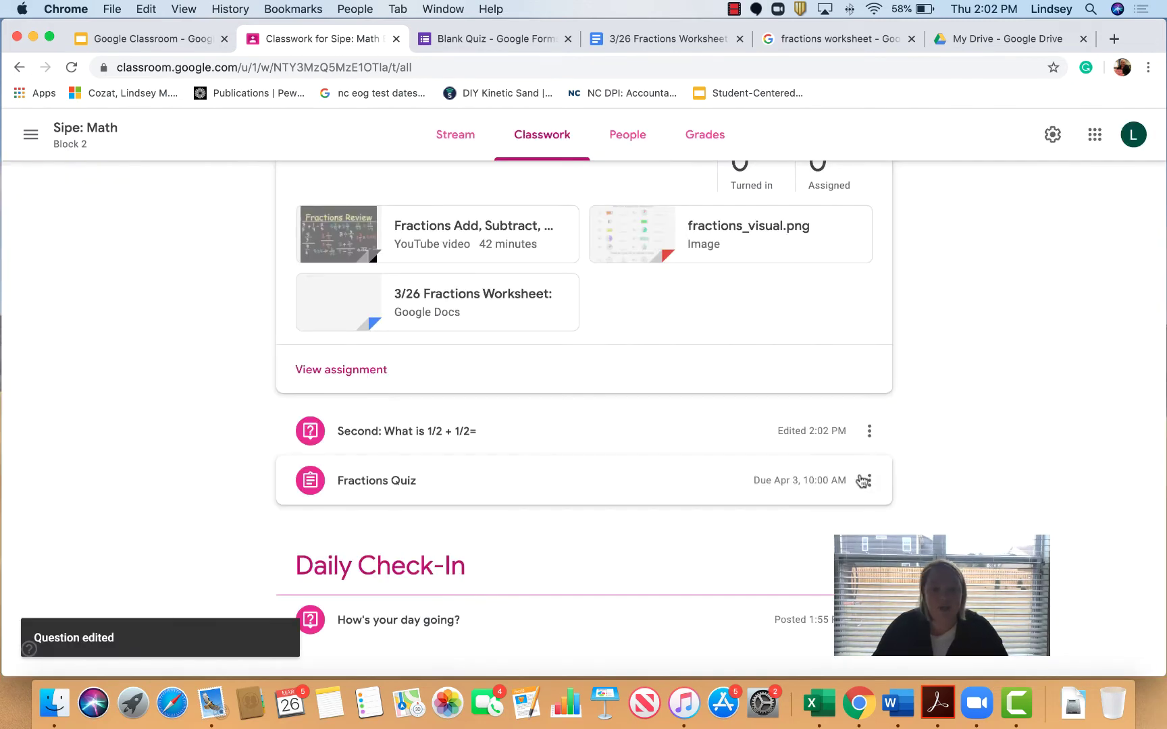
left_click(866, 482)
Add 'THIRD:' before the Fractions Quiz title and save it.
left_click(830, 512)
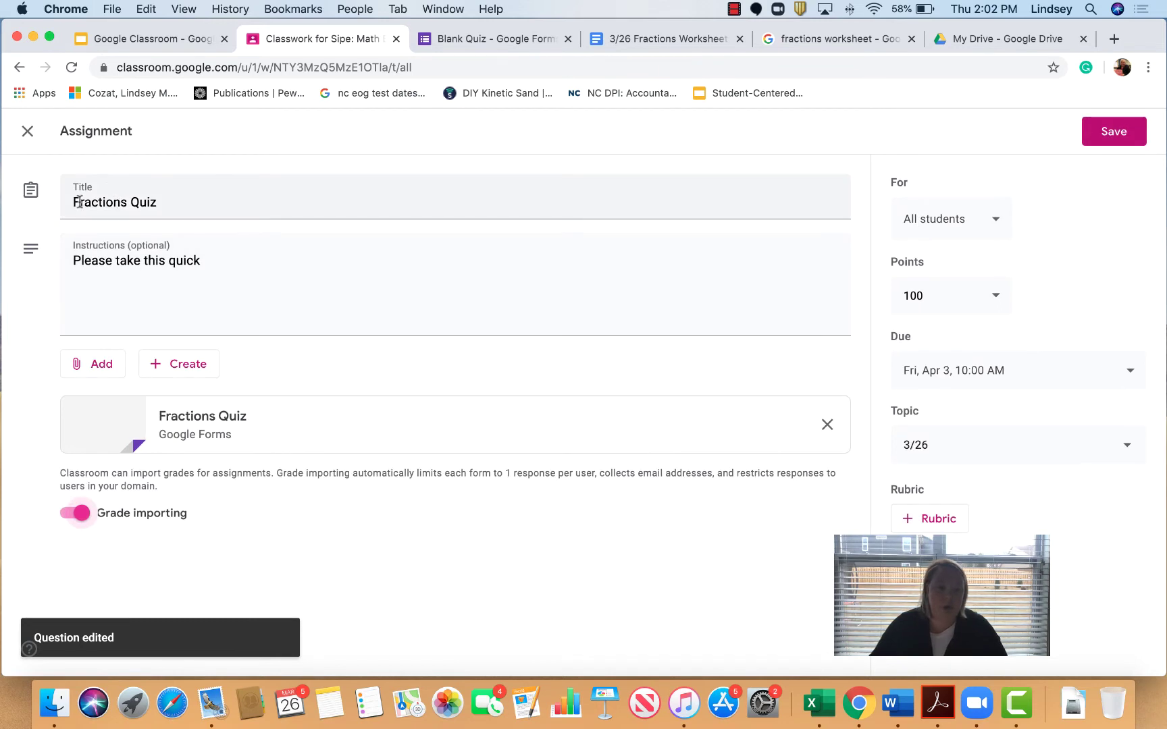
left_click(80, 201)
type("Thi")
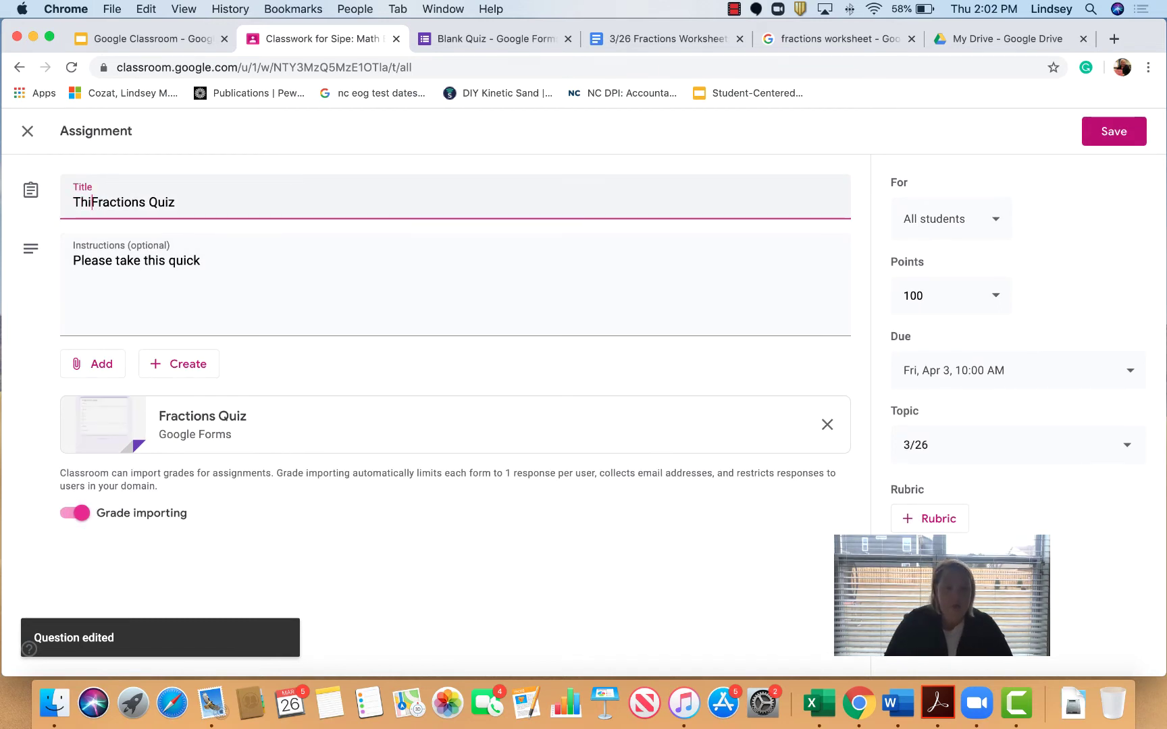
key("BackSpace")
key("BackSpace")
type("HIRD:")
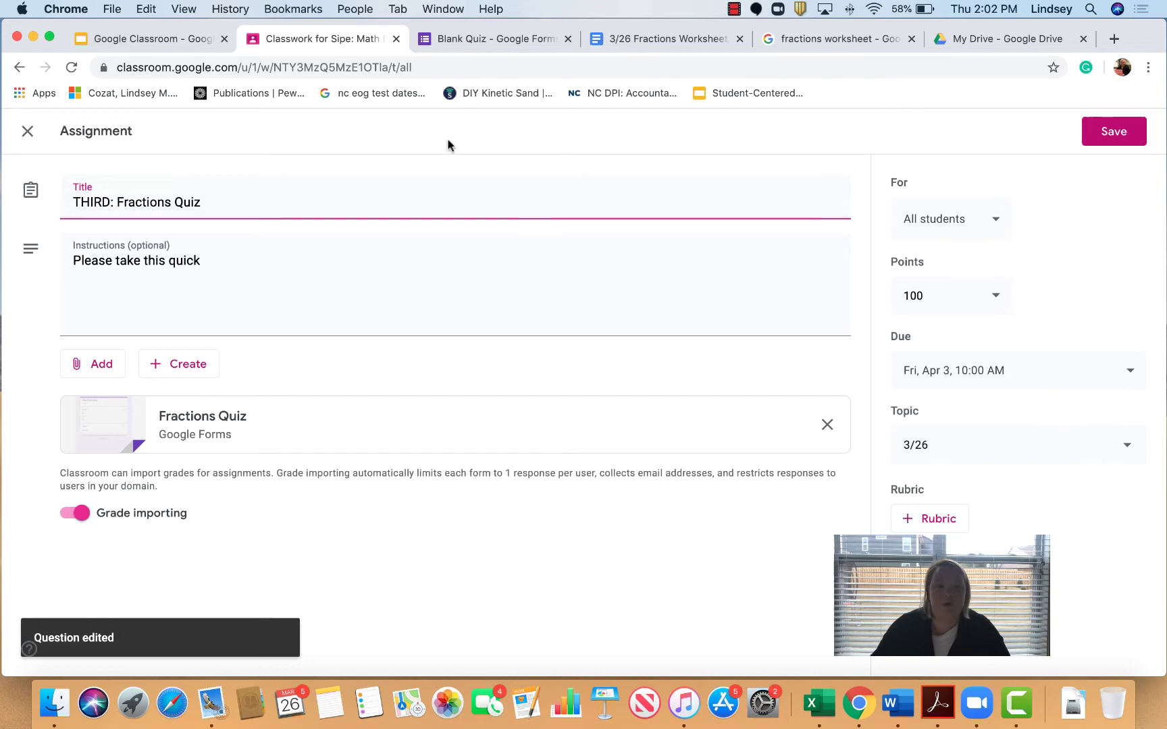
left_click(1102, 131)
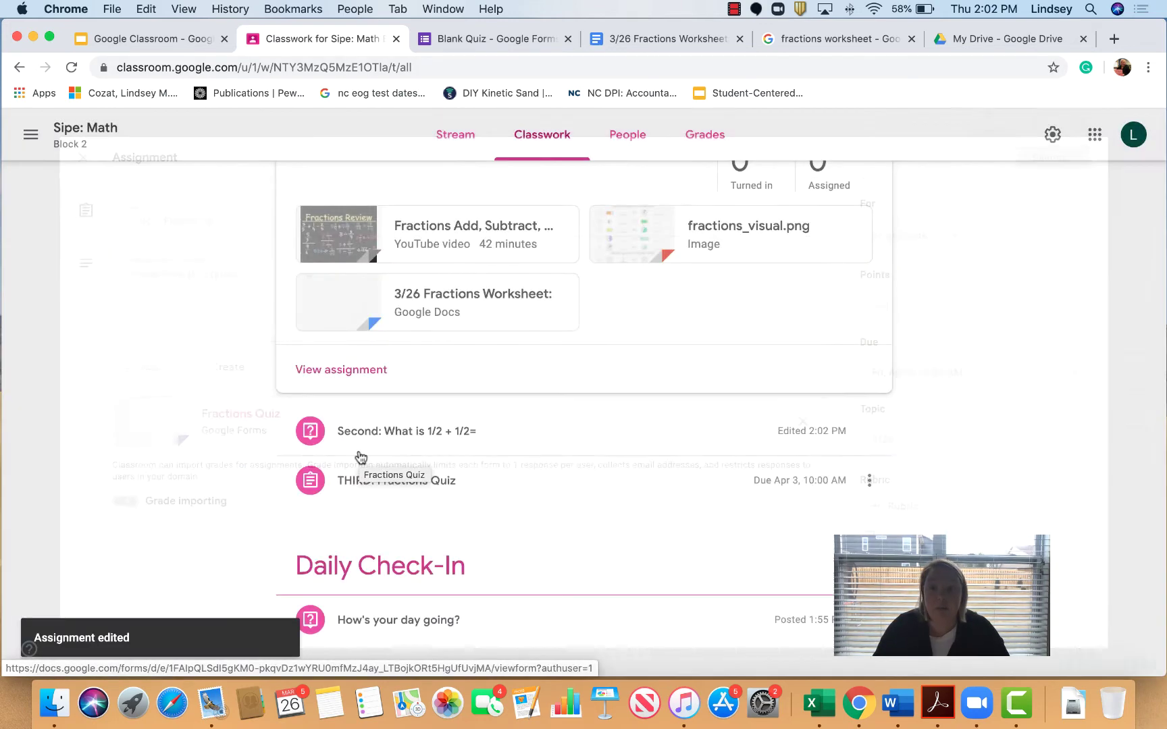
Rename the 3/26 topic to '3/26: Resources'.
scroll(544, 487, "up", 4)
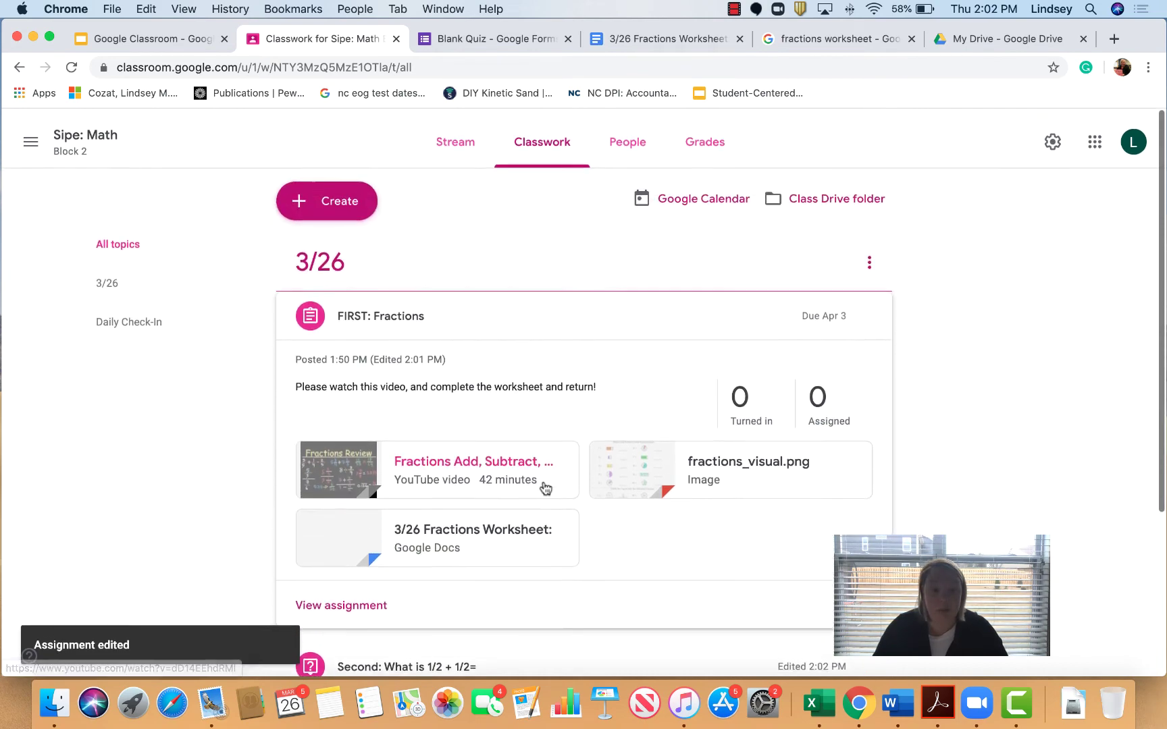
left_click(869, 256)
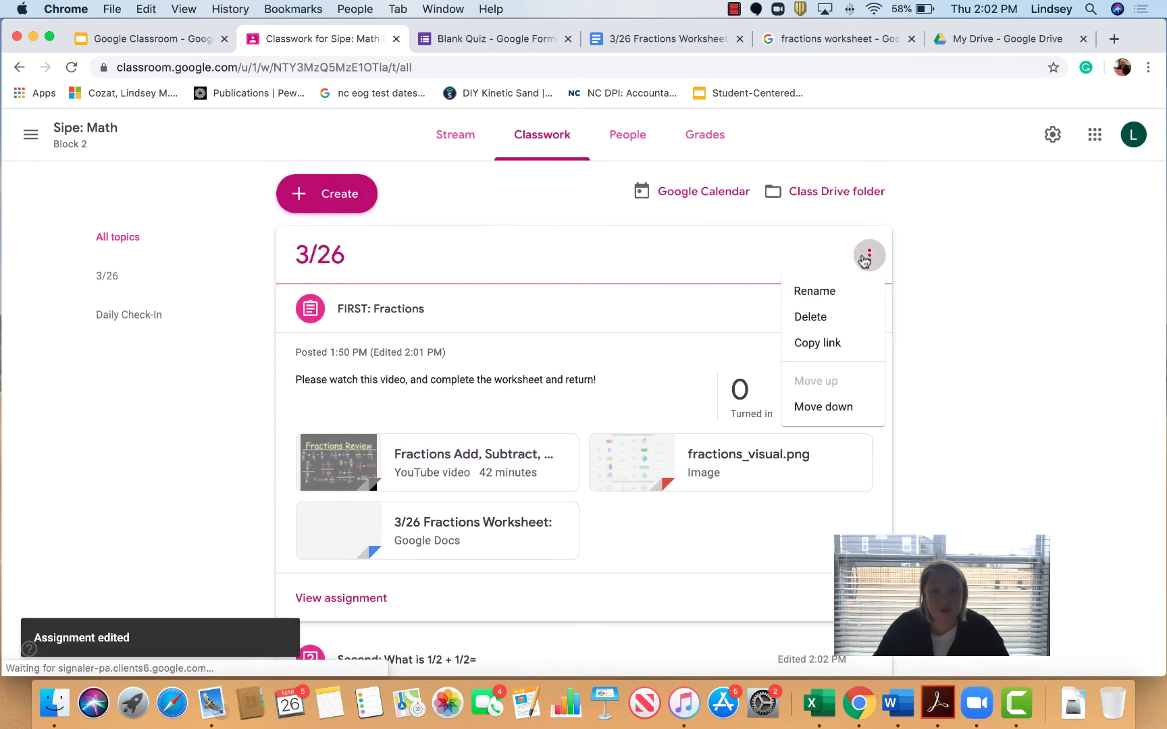
left_click(842, 295)
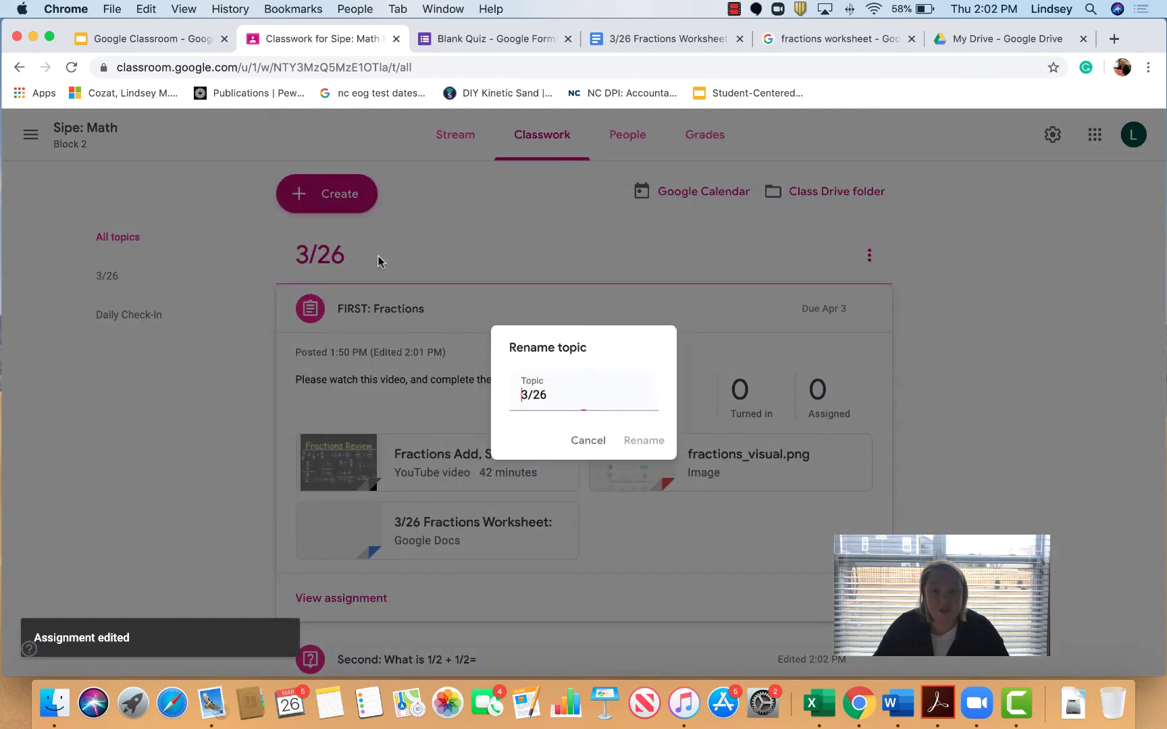
type(":")
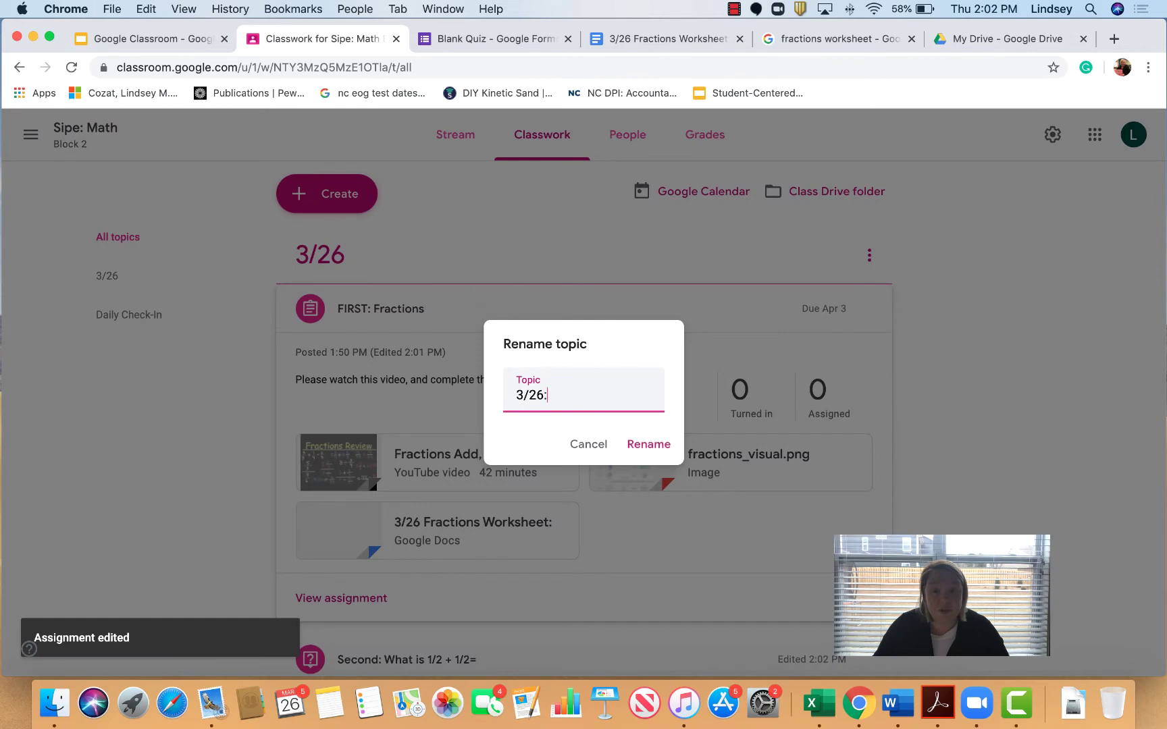
type(" Resources")
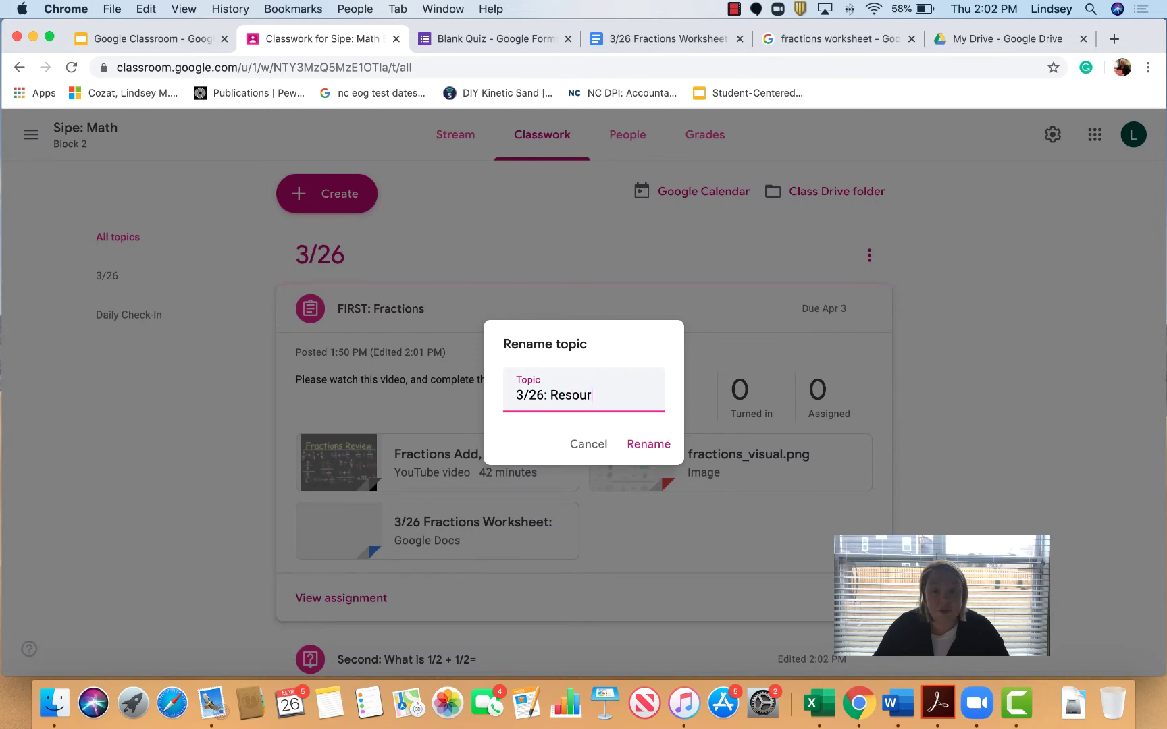
left_click(645, 446)
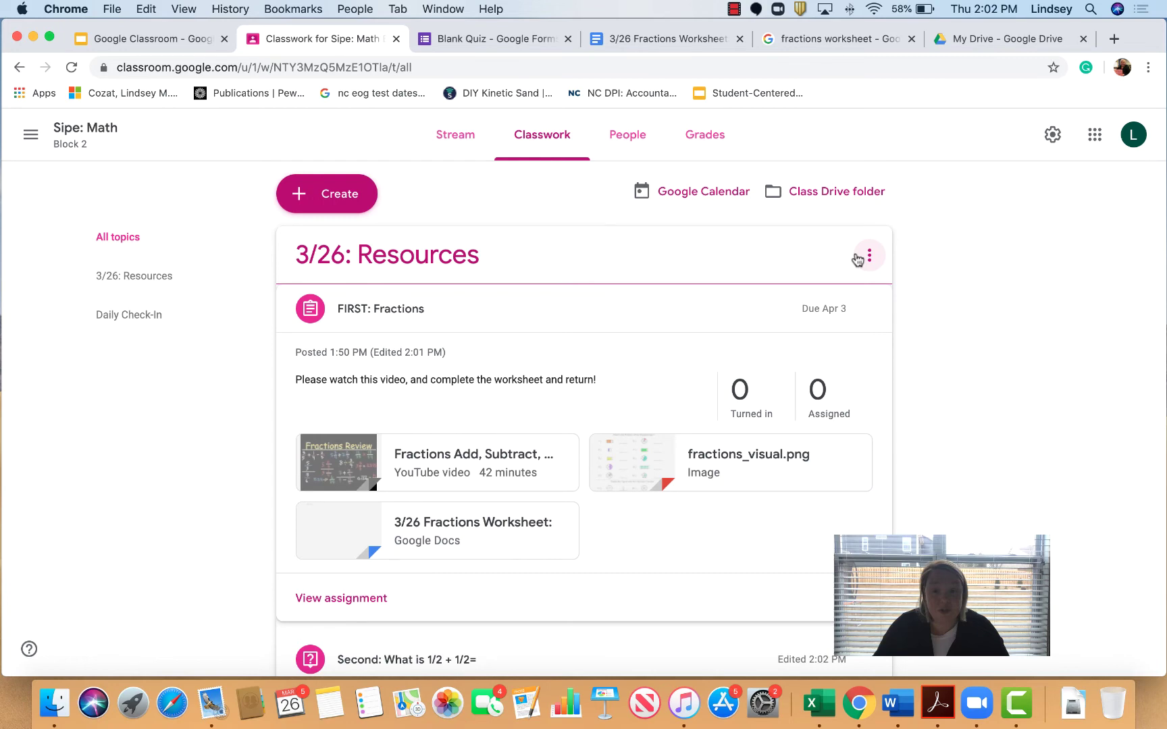
Rename the topic back to plain 3/26 by removing the Resources suffix.
left_click(859, 258)
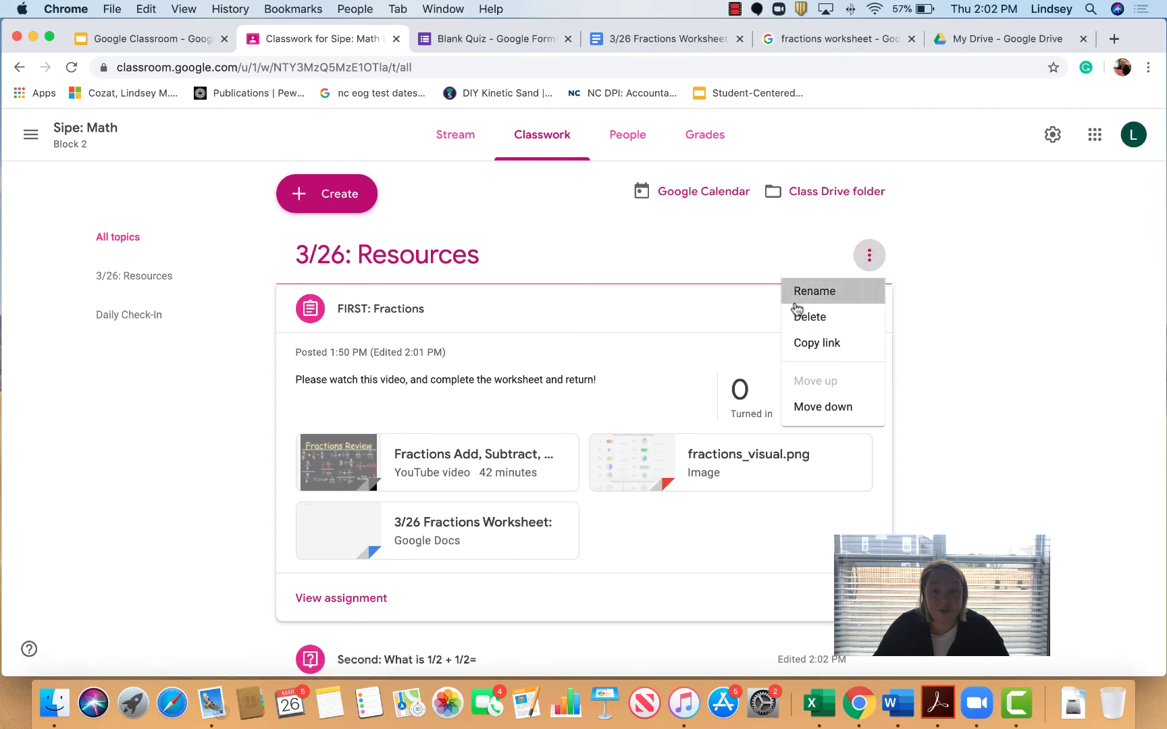
left_click(796, 292)
key("Left")
key("Left")
key("Left")
key("Left")
key("Left")
key("Left")
key("Left")
key("Left")
key("Left")
key("shift+Right")
key("shift+Right")
key("shift+Right")
key("shift+Right")
key("shift+Right")
key("shift+Right")
key("shift+Right")
key("shift+Right")
key("shift+Right")
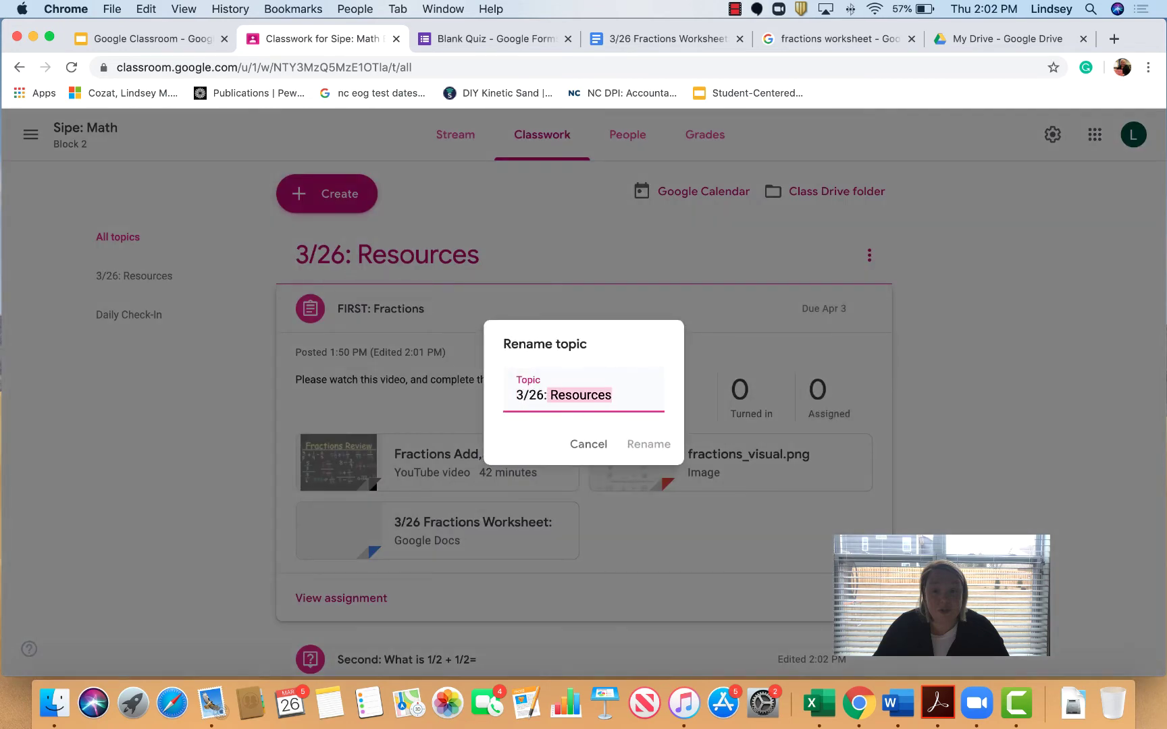
key("BackSpace")
key("BackSpace")
key("BackSpace")
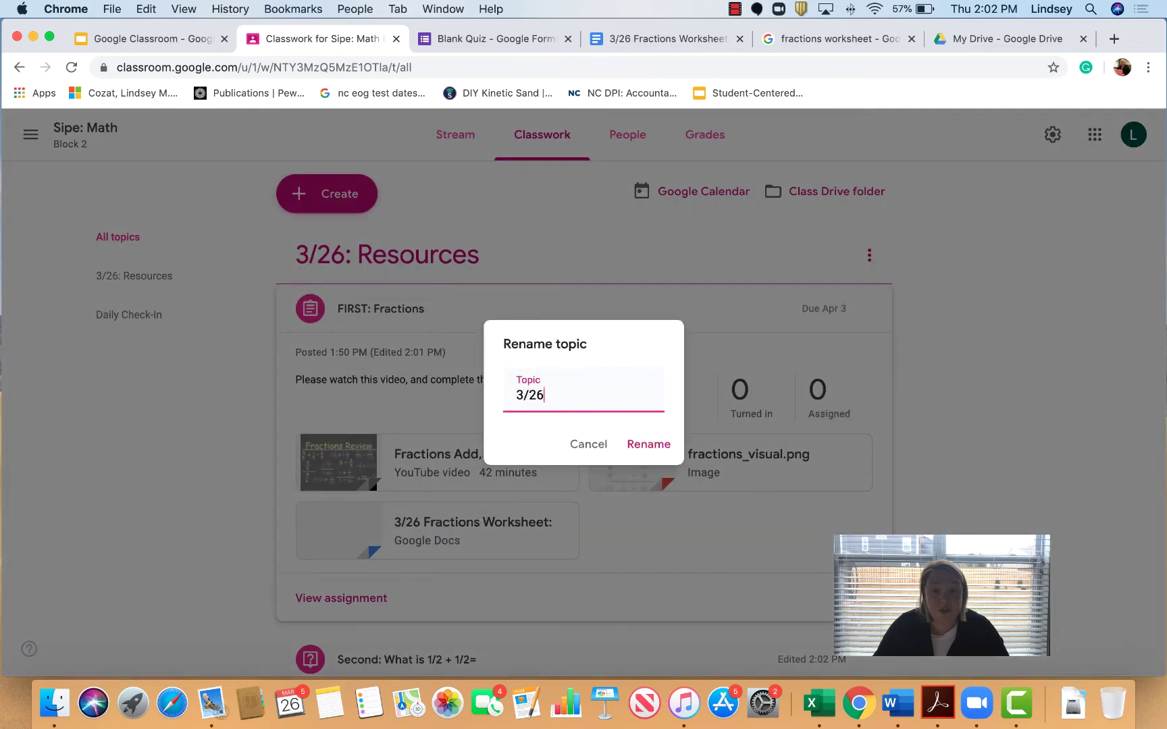
left_click(649, 444)
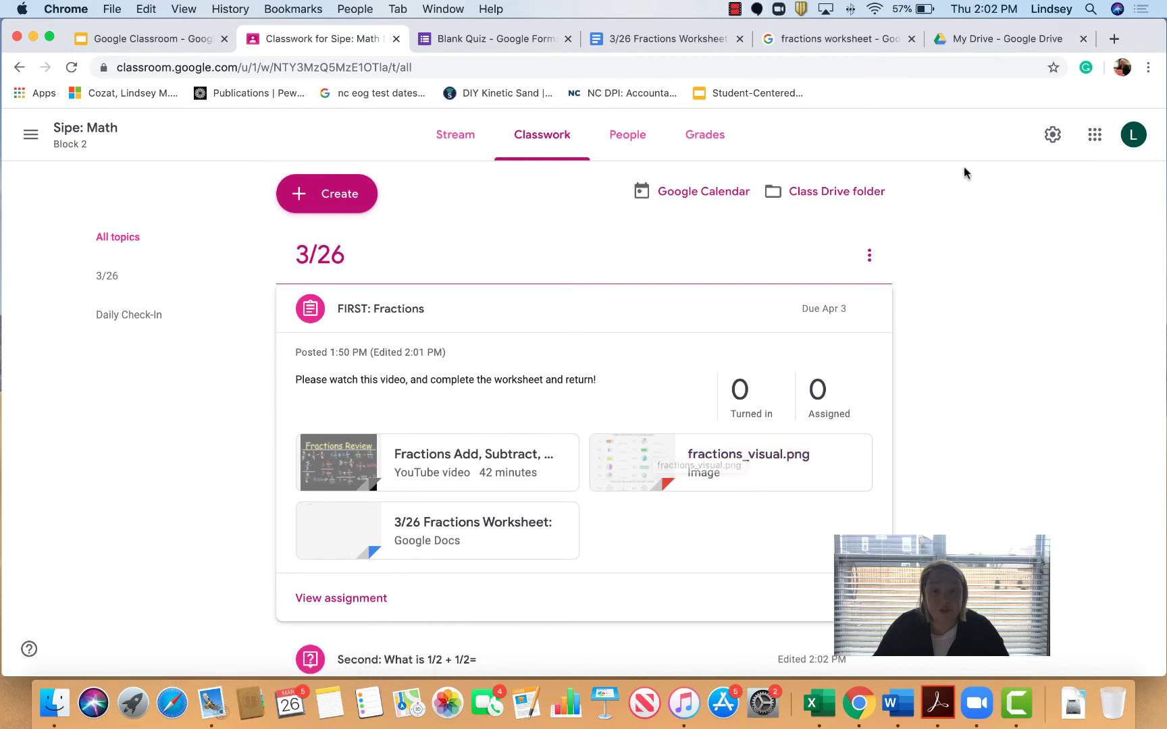
Extend the topic name with '-3/27' so it reads 3/26-3/27.
left_click(869, 255)
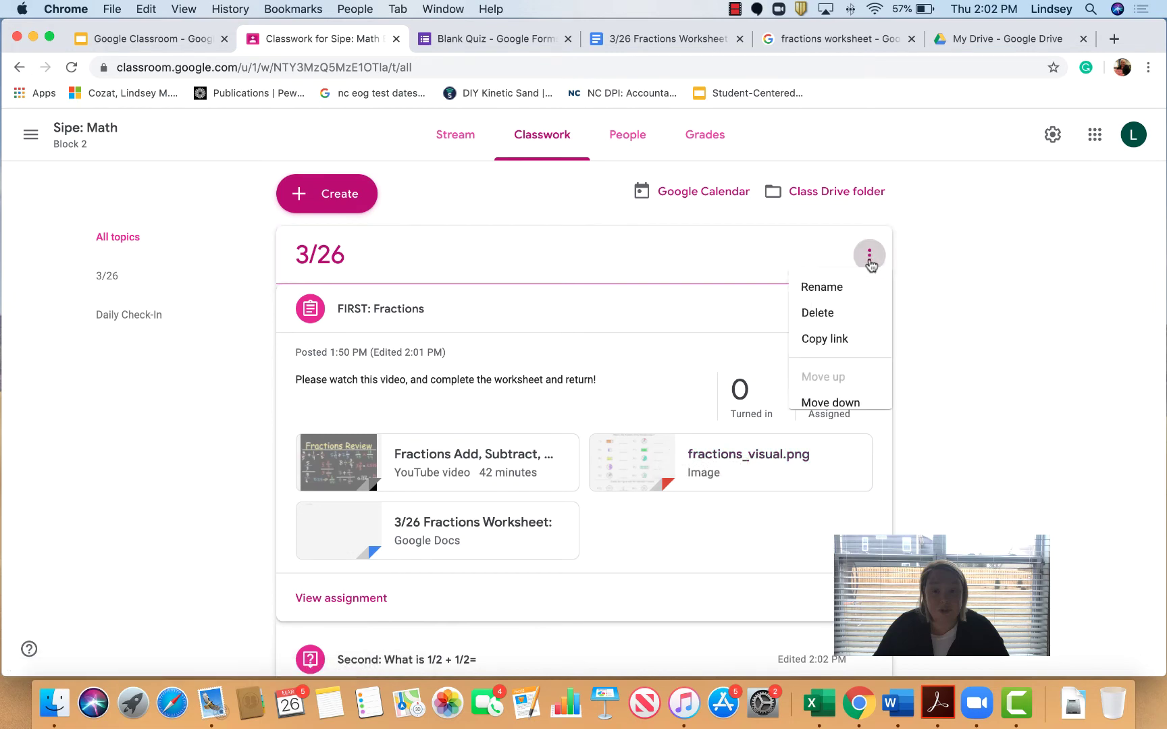
left_click(843, 289)
left_click(595, 402)
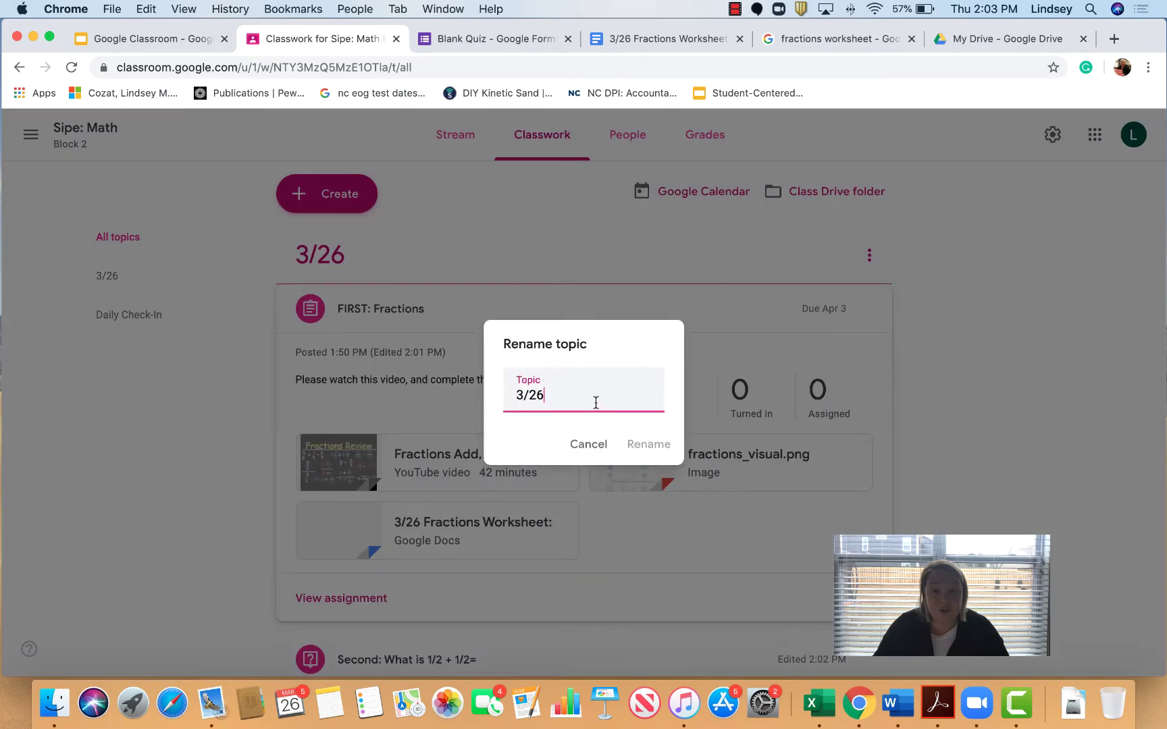
type("-3/27")
left_click(642, 451)
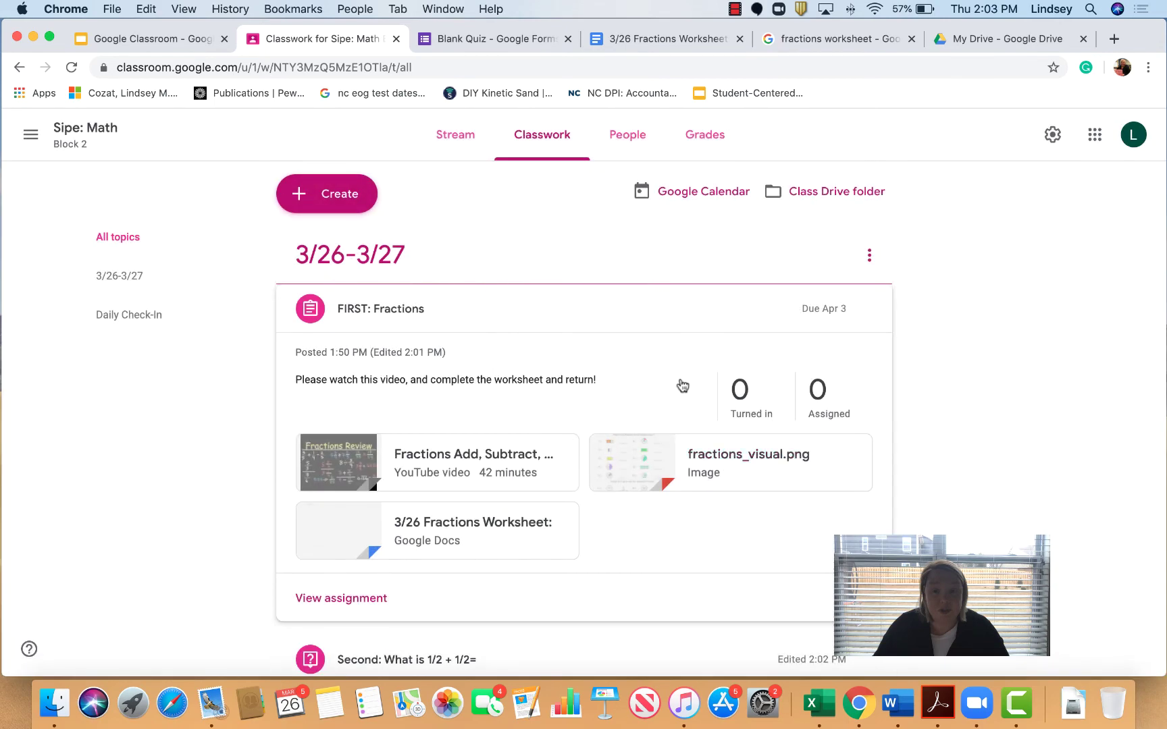
scroll(682, 385, "down", 3)
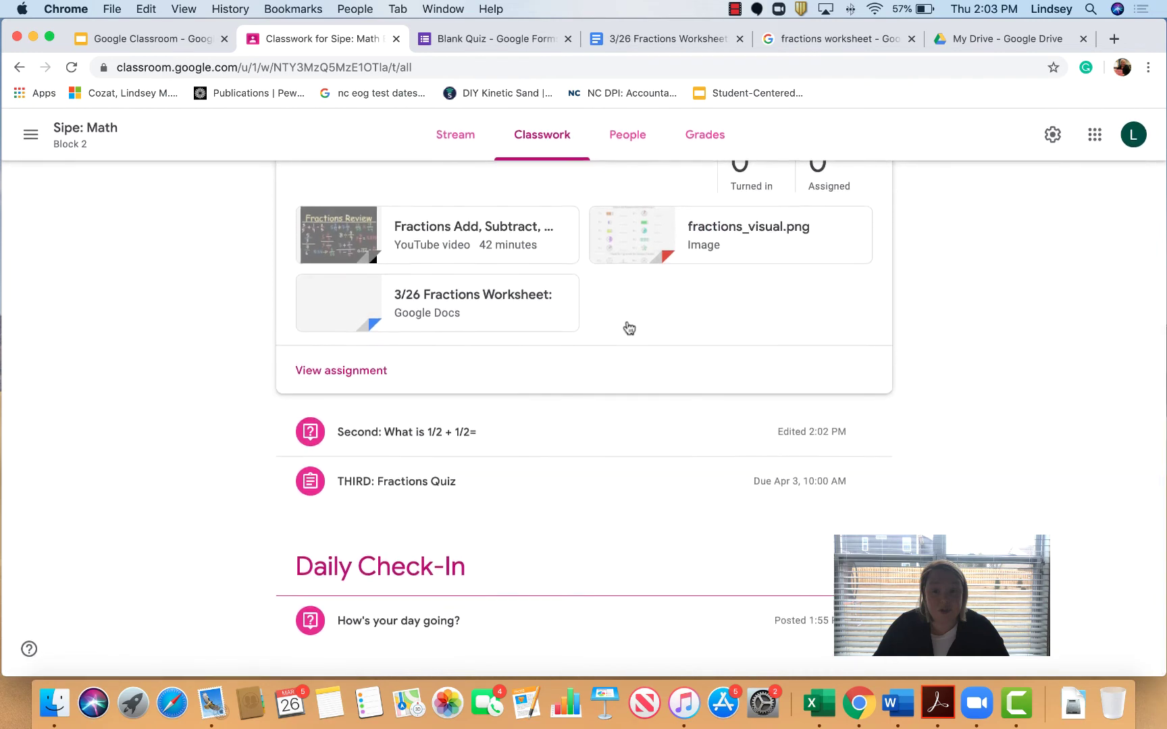
scroll(625, 326, "up", 3)
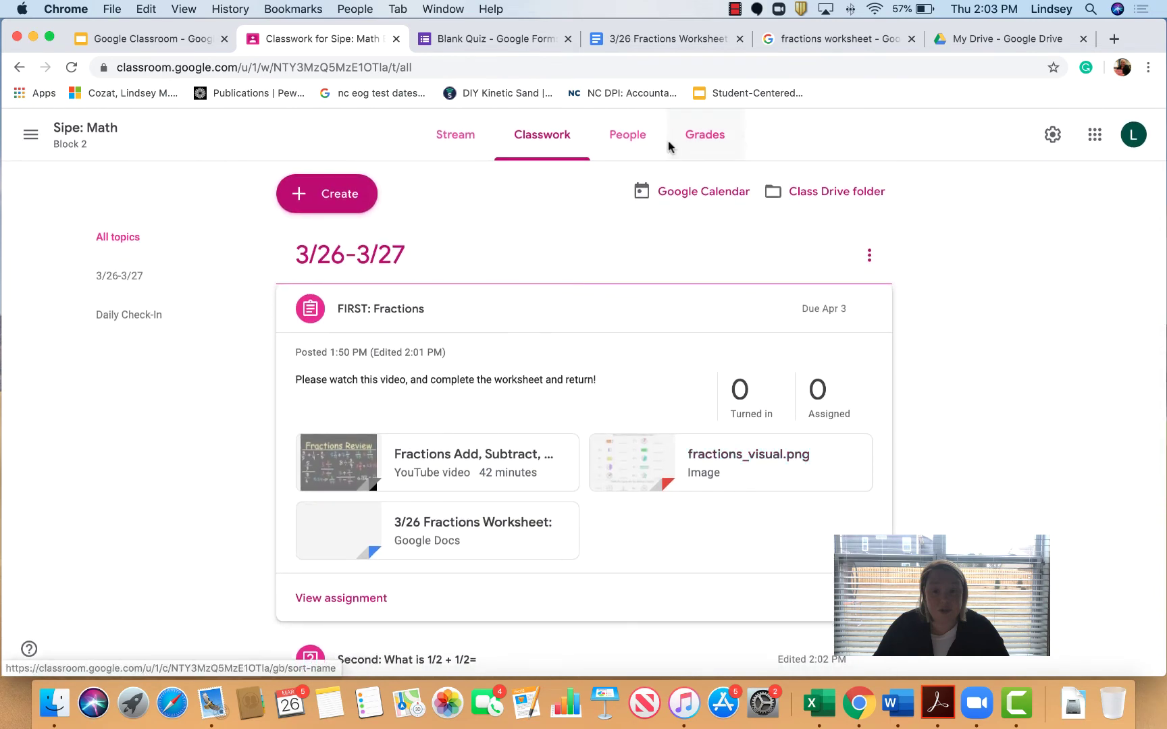
Draft a new material titled 'Fraction Video for Help' and choose a YouTube attachment.
left_click(349, 206)
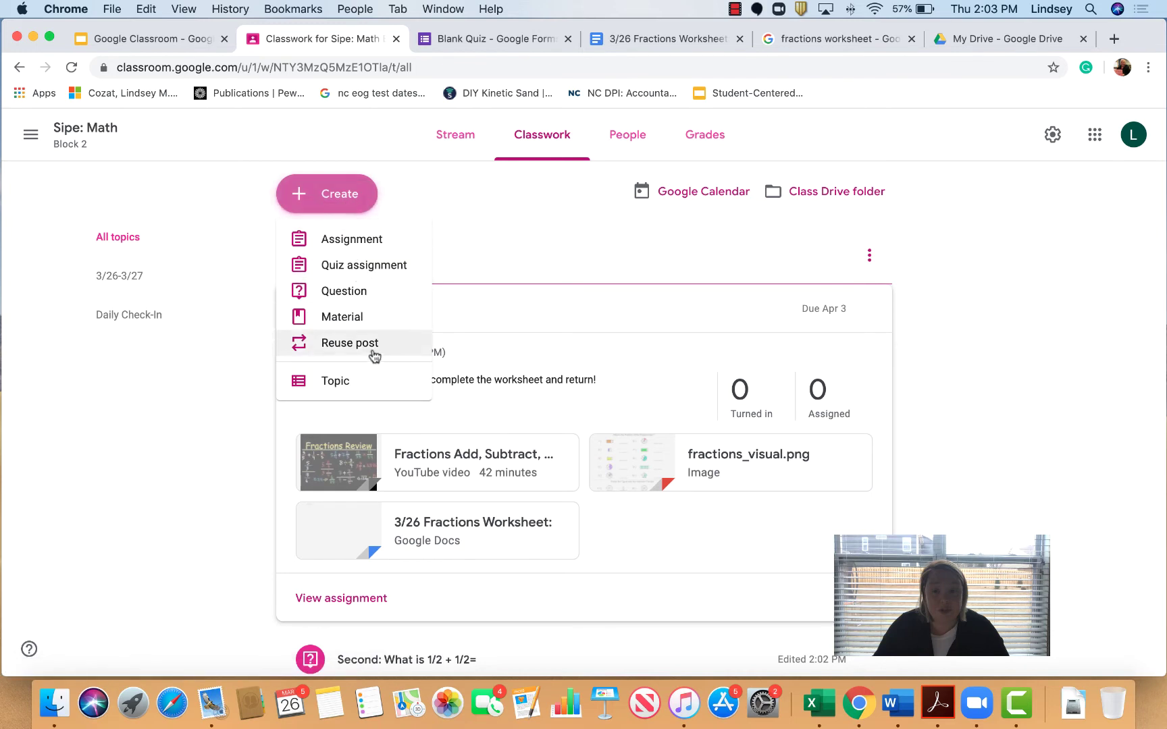
left_click(354, 322)
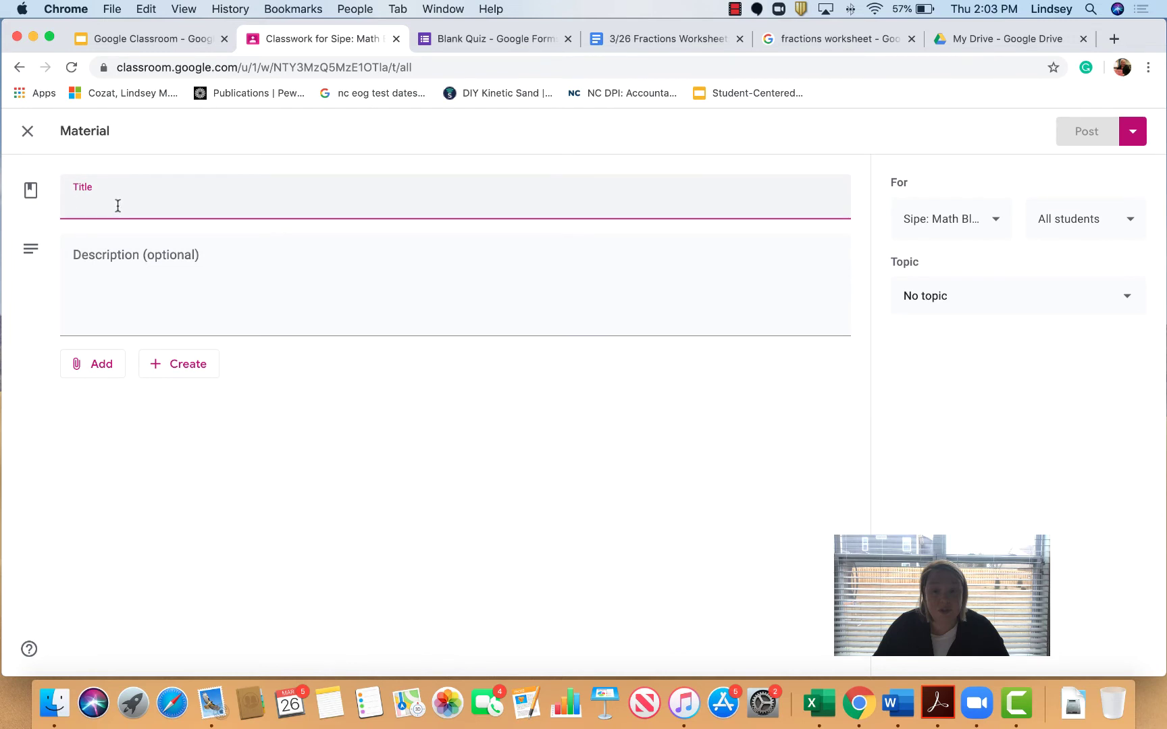
type("Fractio")
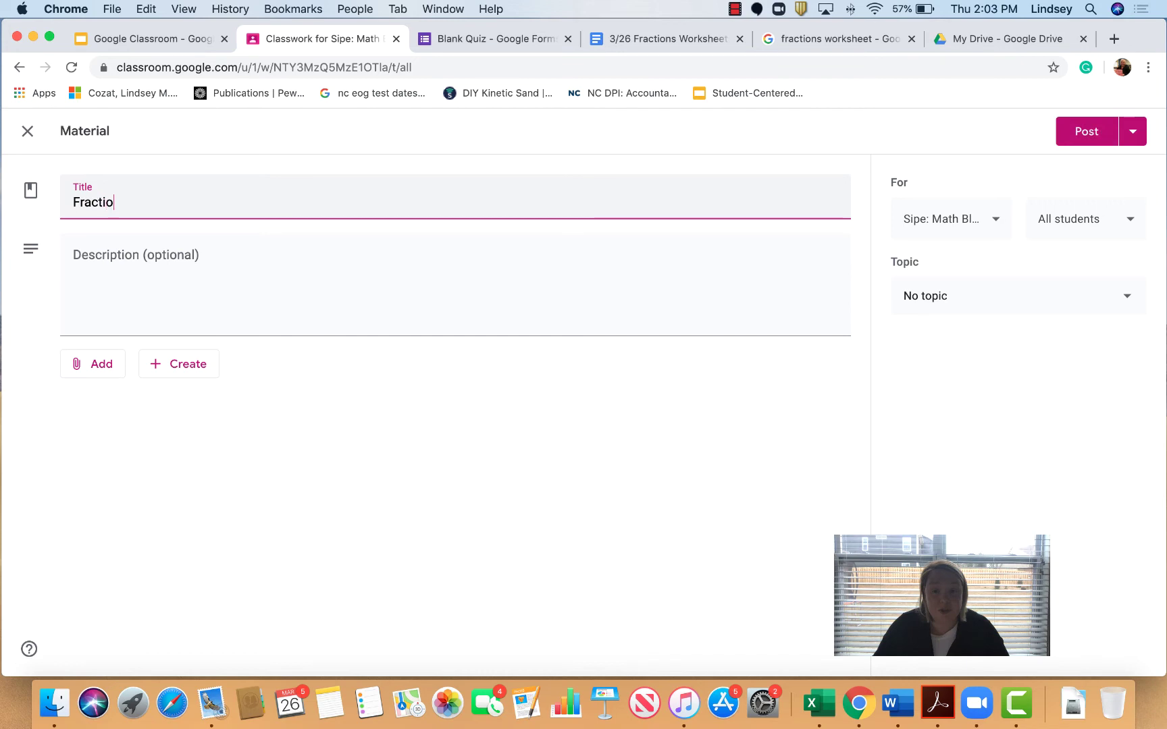
type("n Video for Help")
left_click(103, 367)
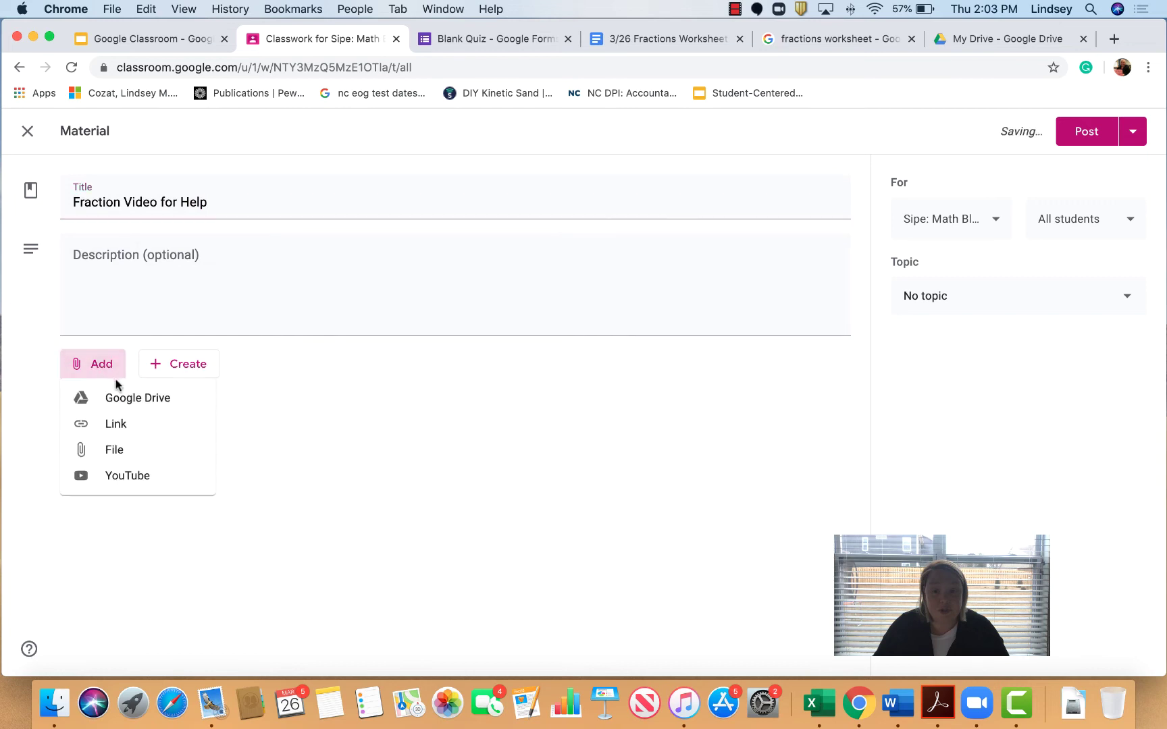
left_click(154, 478)
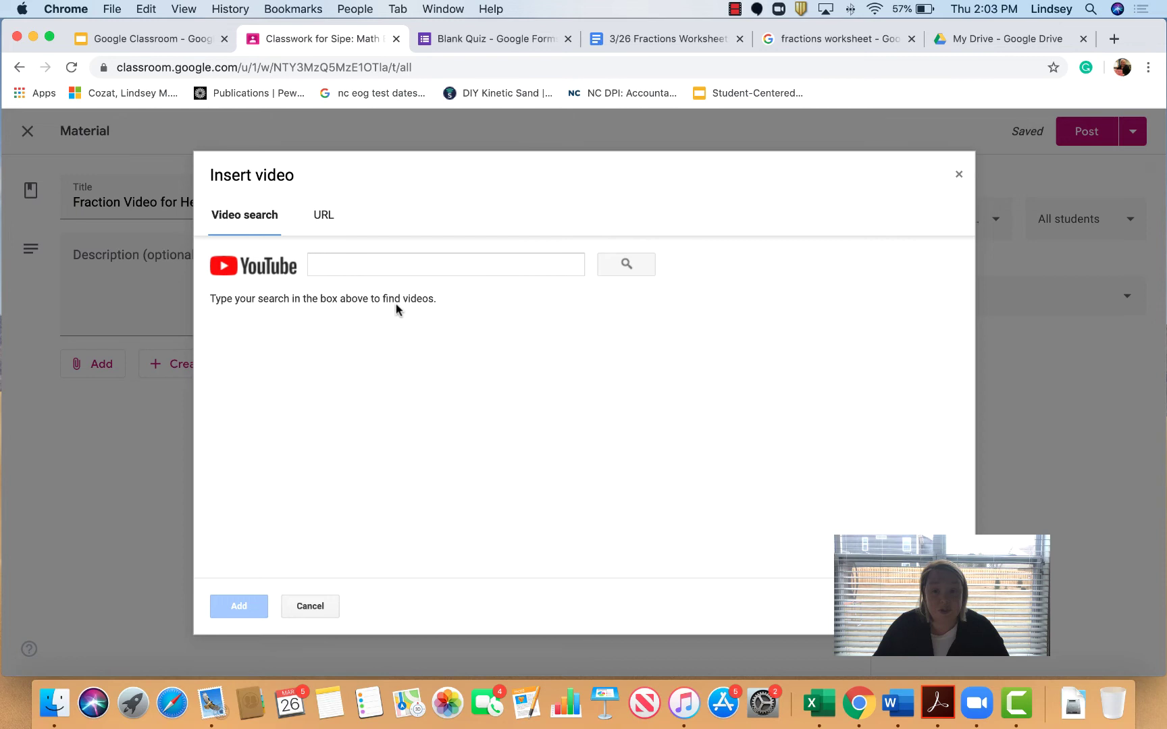
Search YouTube for 'Fractions' and attach the Math Antics - Simplifying Fractions video.
left_click(362, 263)
type("Fraction")
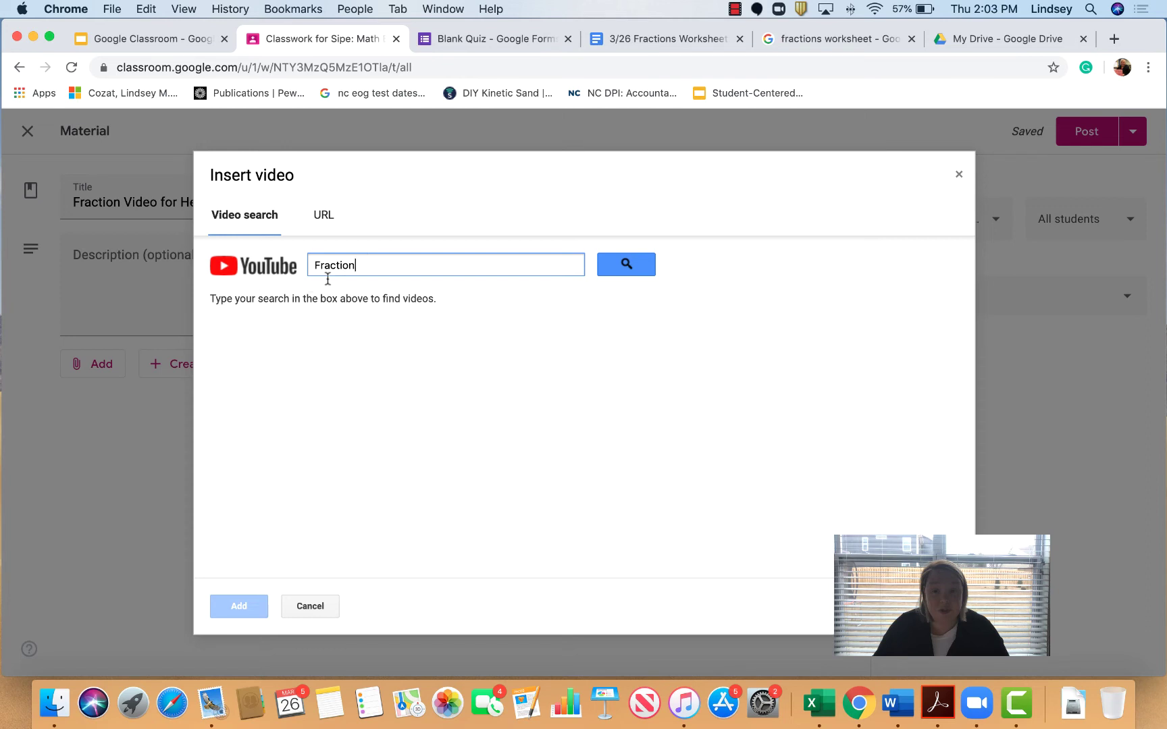
type("s")
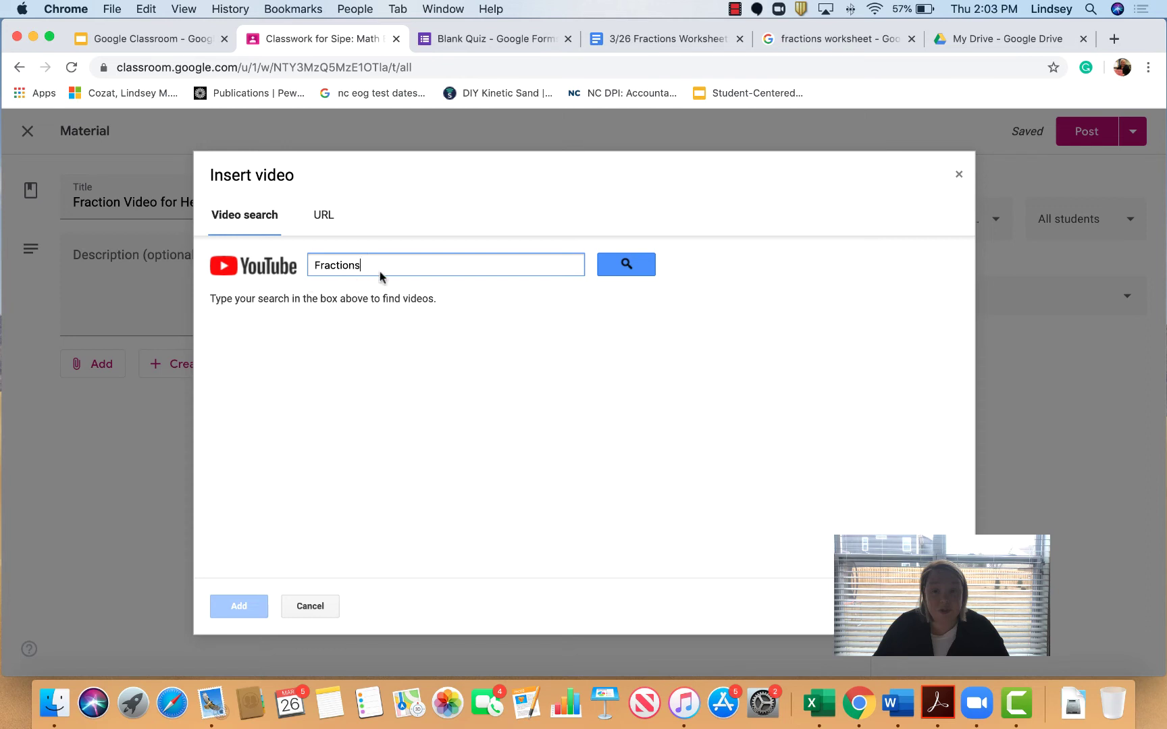
left_click(620, 265)
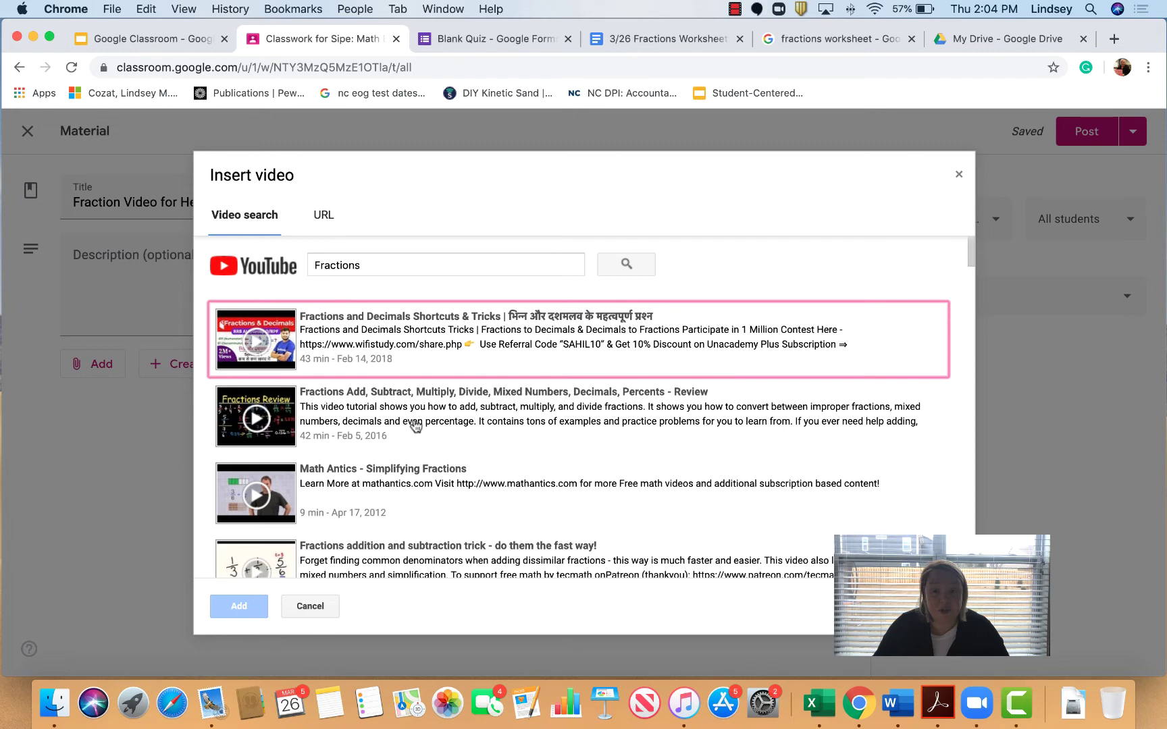
left_click(415, 425)
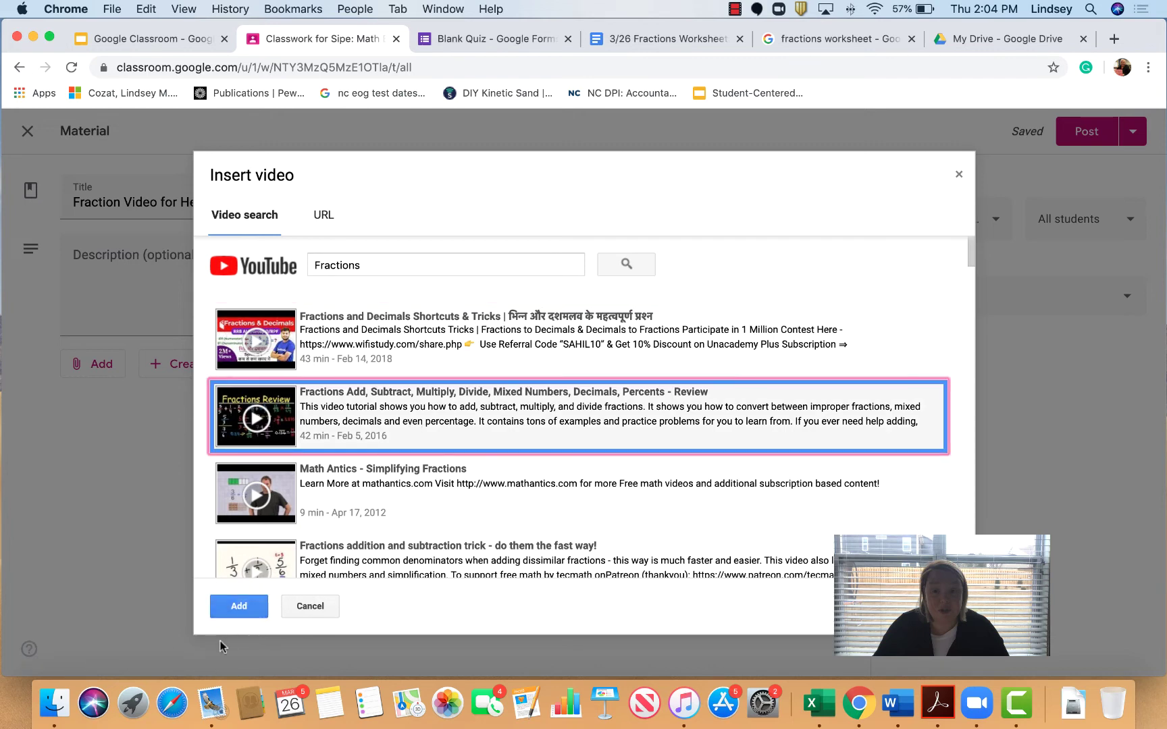
left_click(436, 554)
left_click(424, 476)
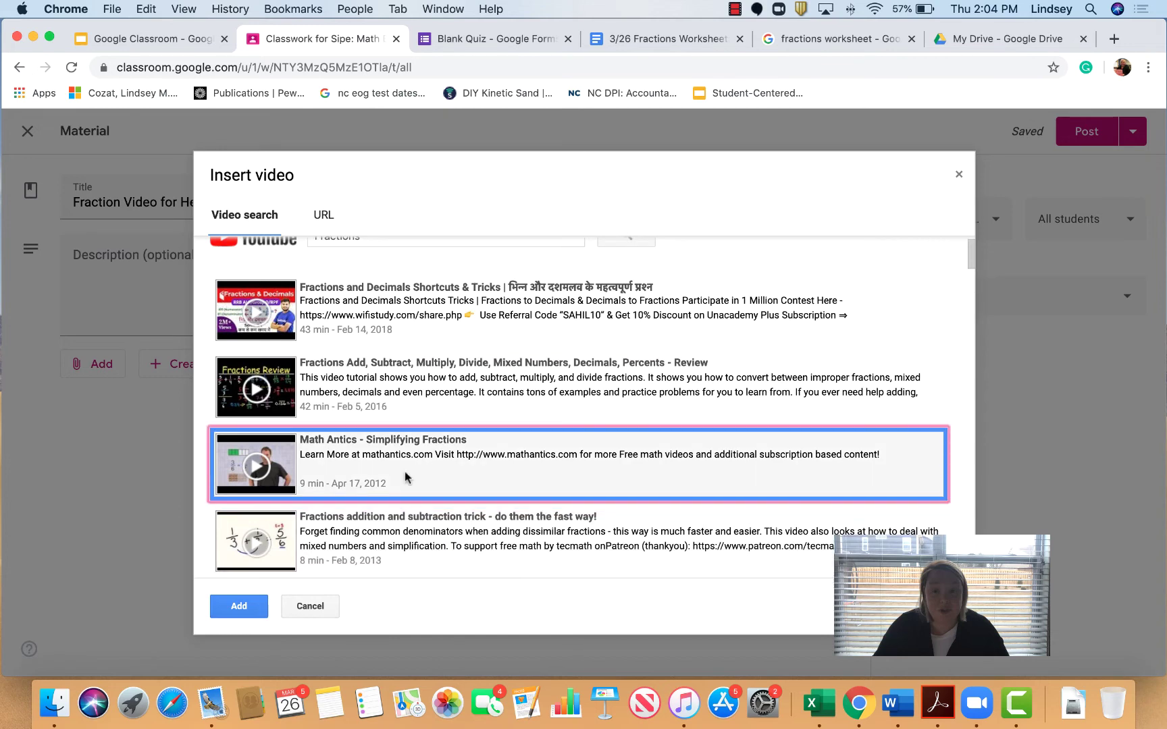
left_click(249, 611)
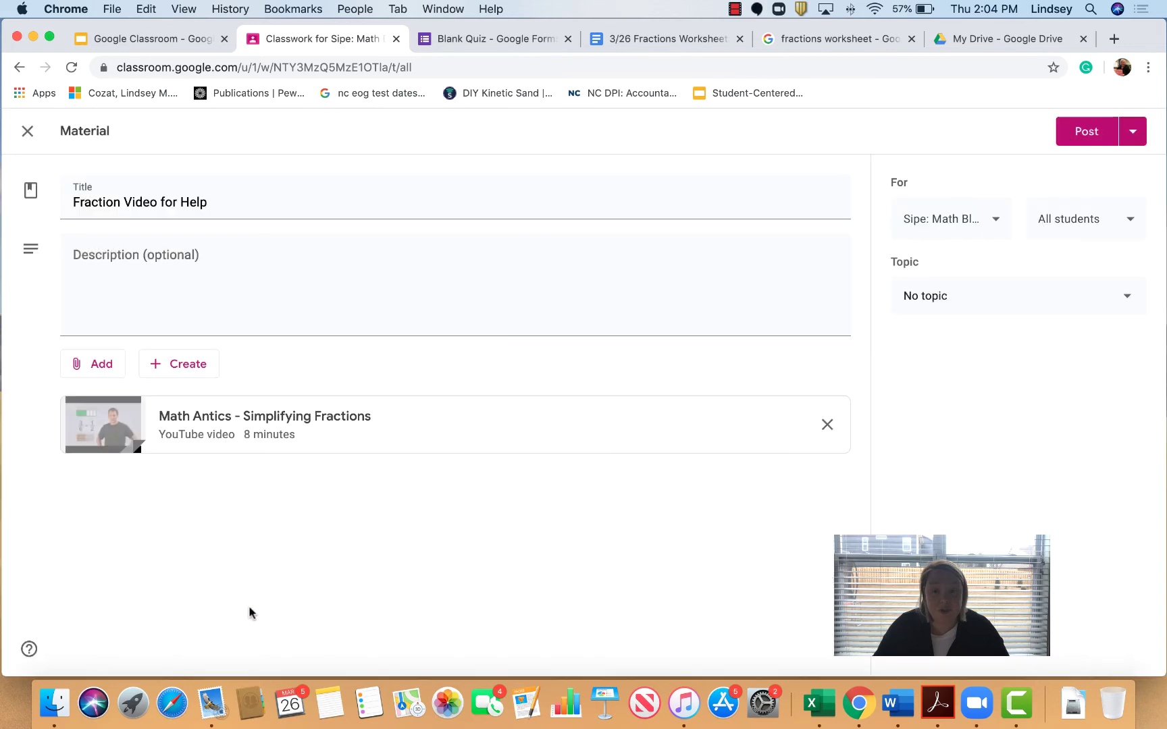
left_click(200, 370)
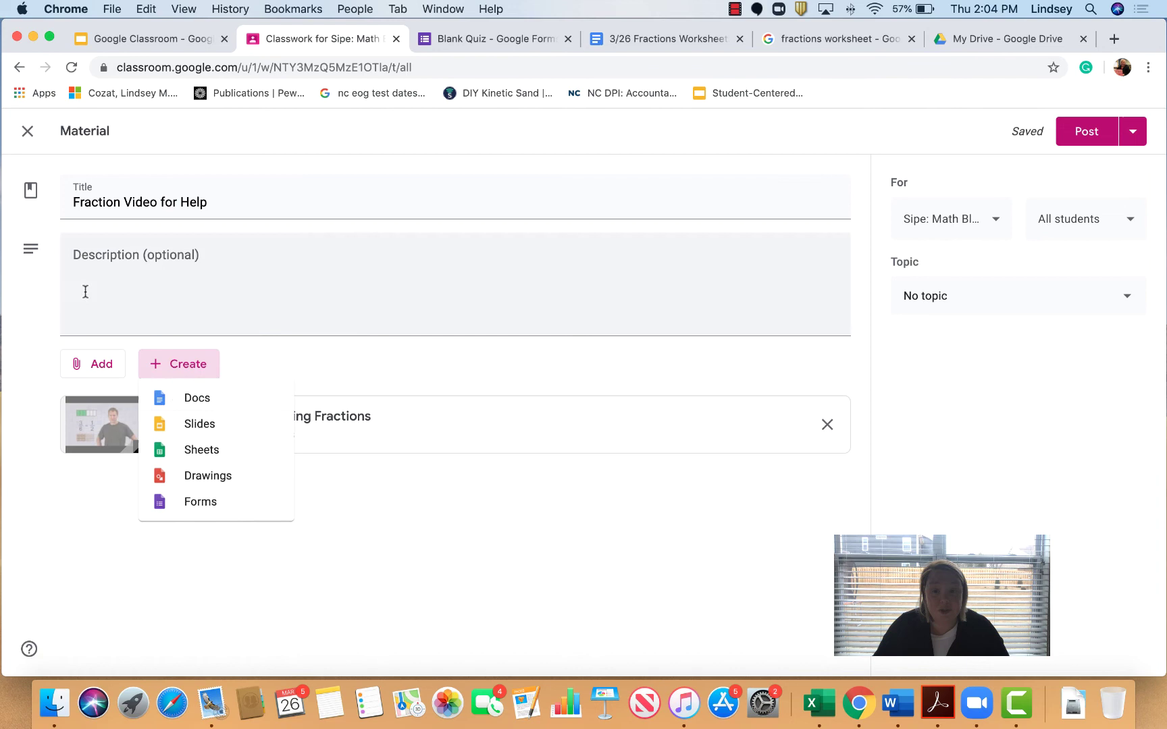
left_click(87, 365)
left_click(87, 365)
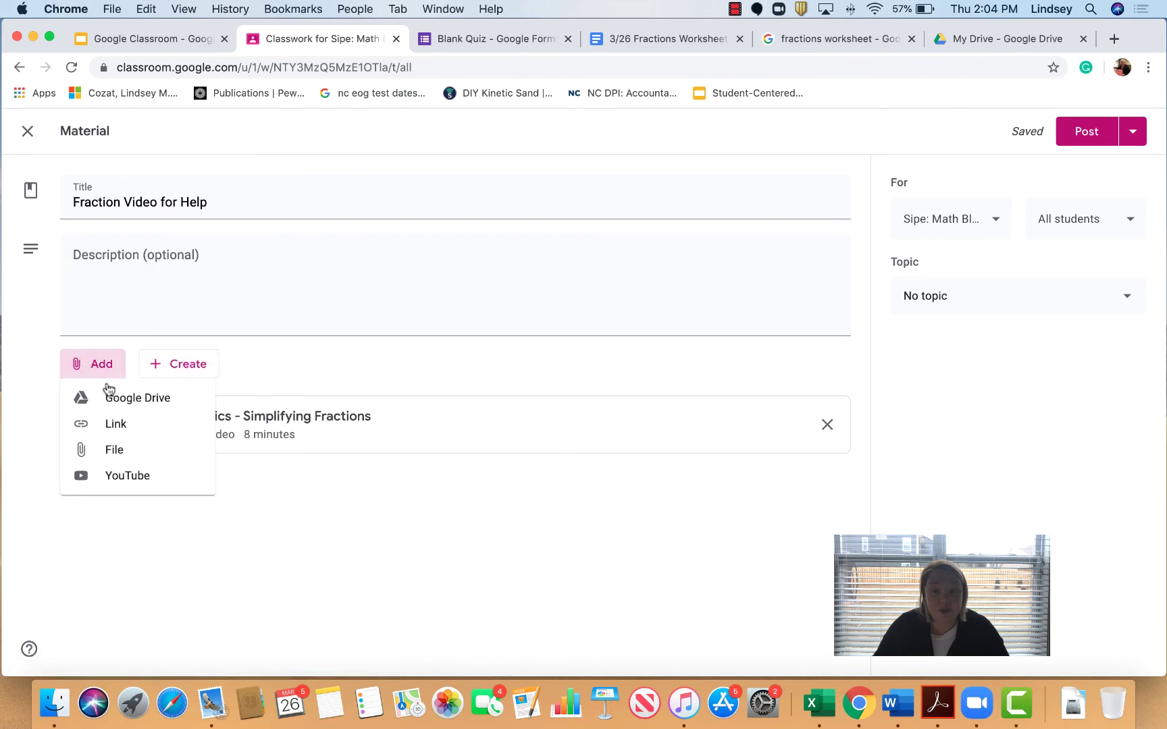
left_click(136, 394)
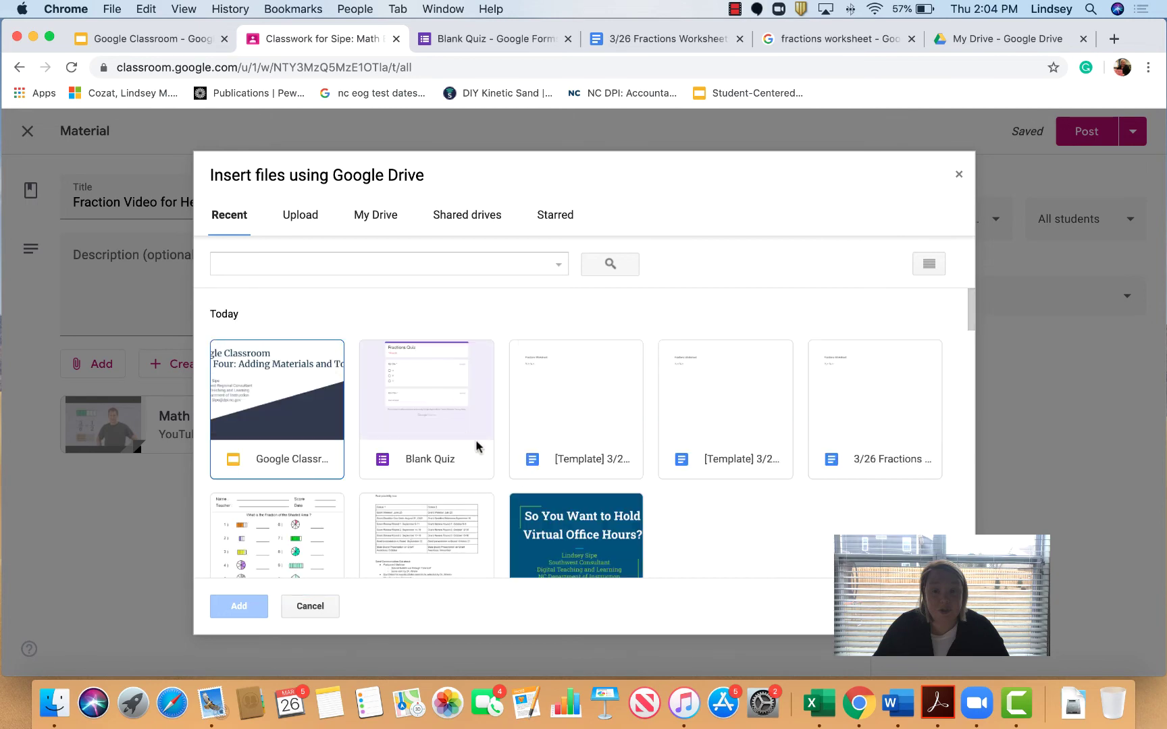
scroll(476, 445, "down", 10)
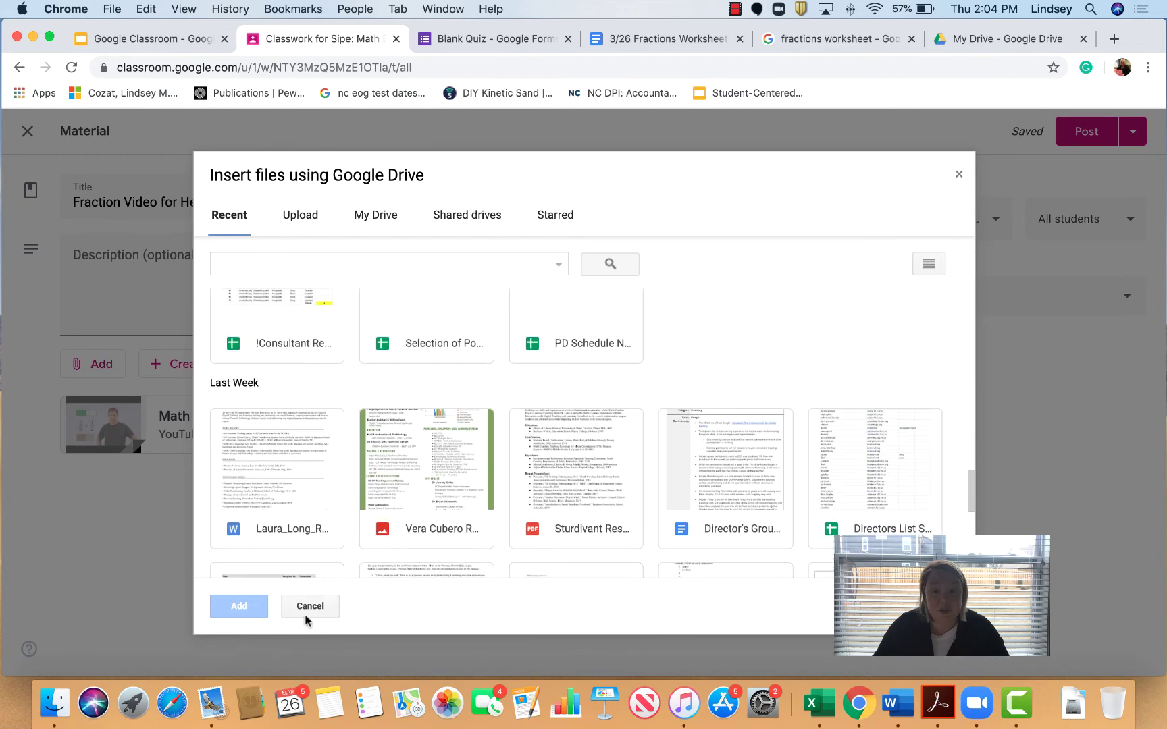
scroll(318, 489, "up", 10)
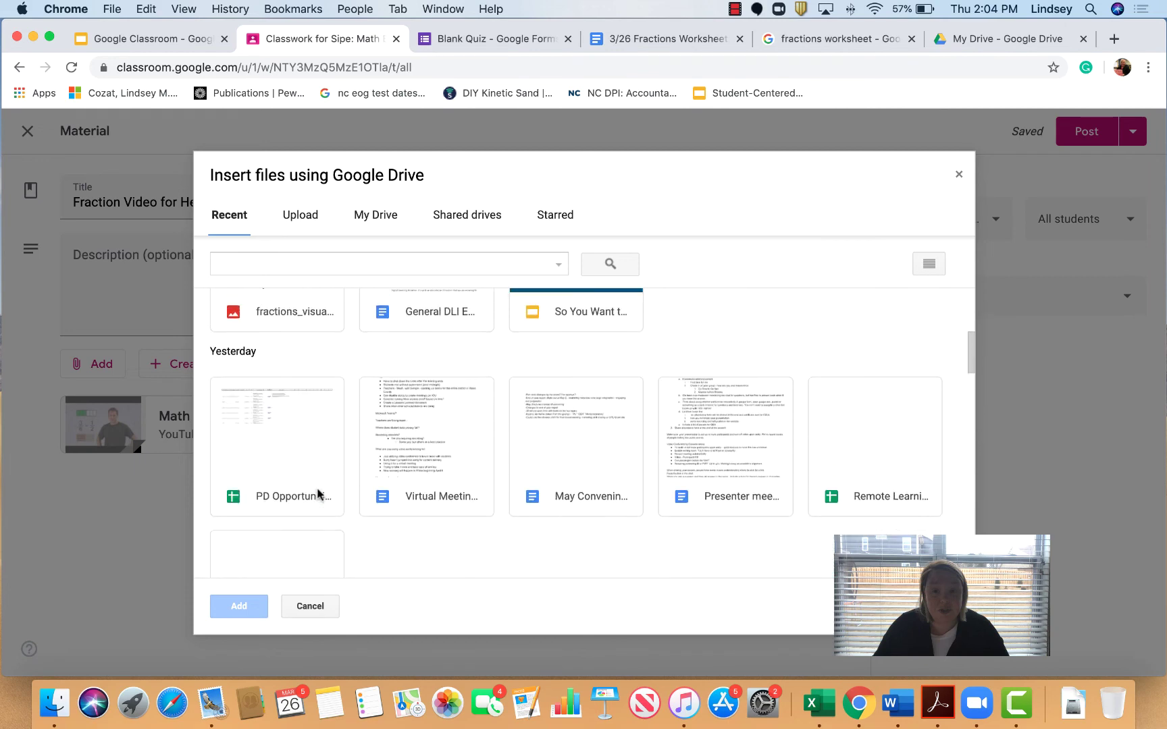
scroll(317, 493, "up", 5)
left_click(317, 607)
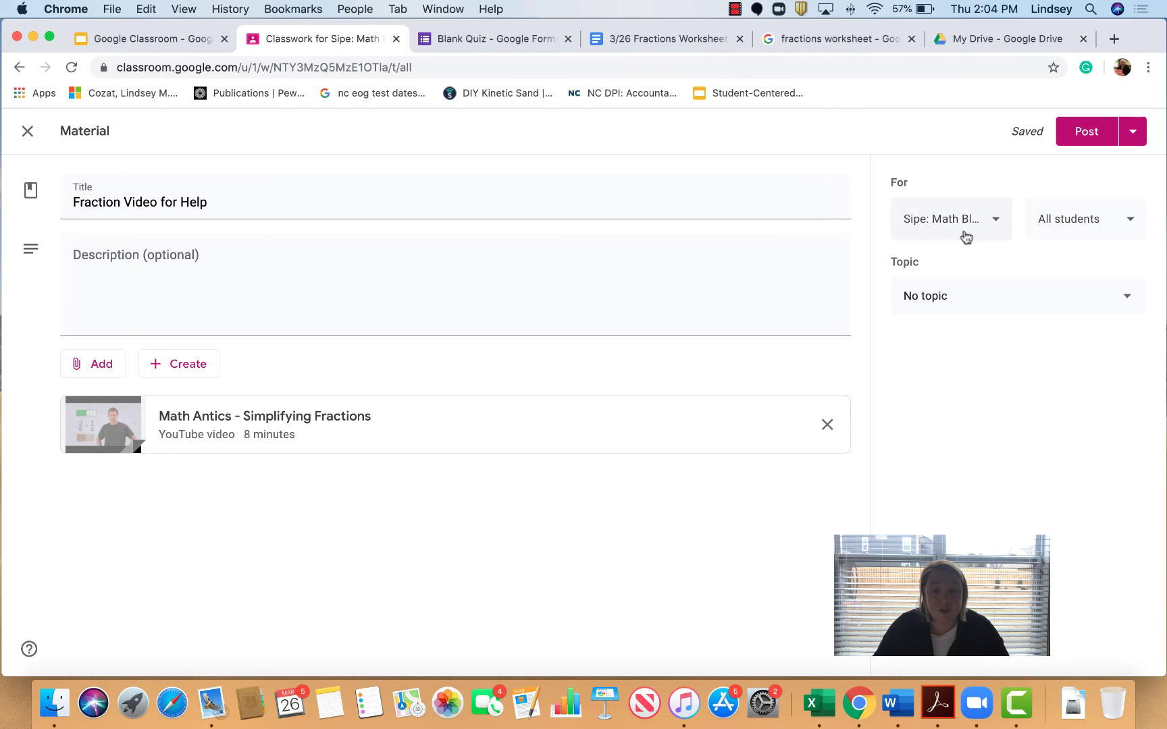
Add the Block 1 class as a recipient, file it under topic 3/26-3/27, and post.
left_click(990, 229)
left_click(913, 314)
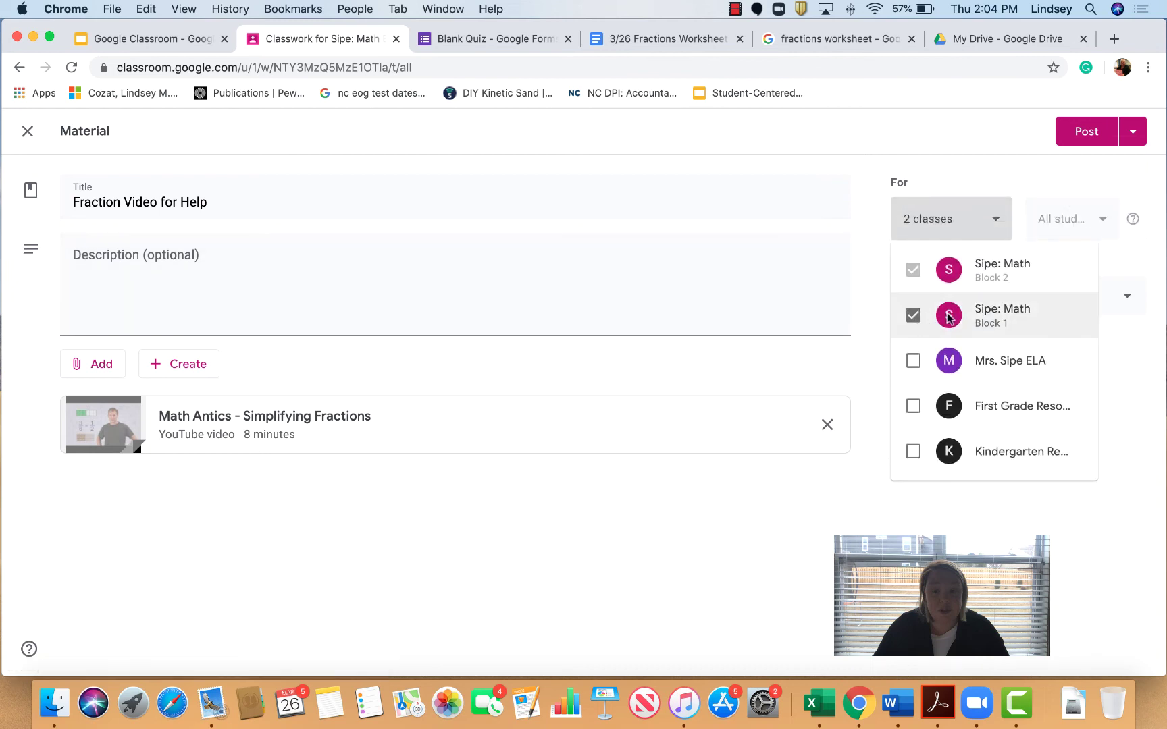
left_click(1017, 219)
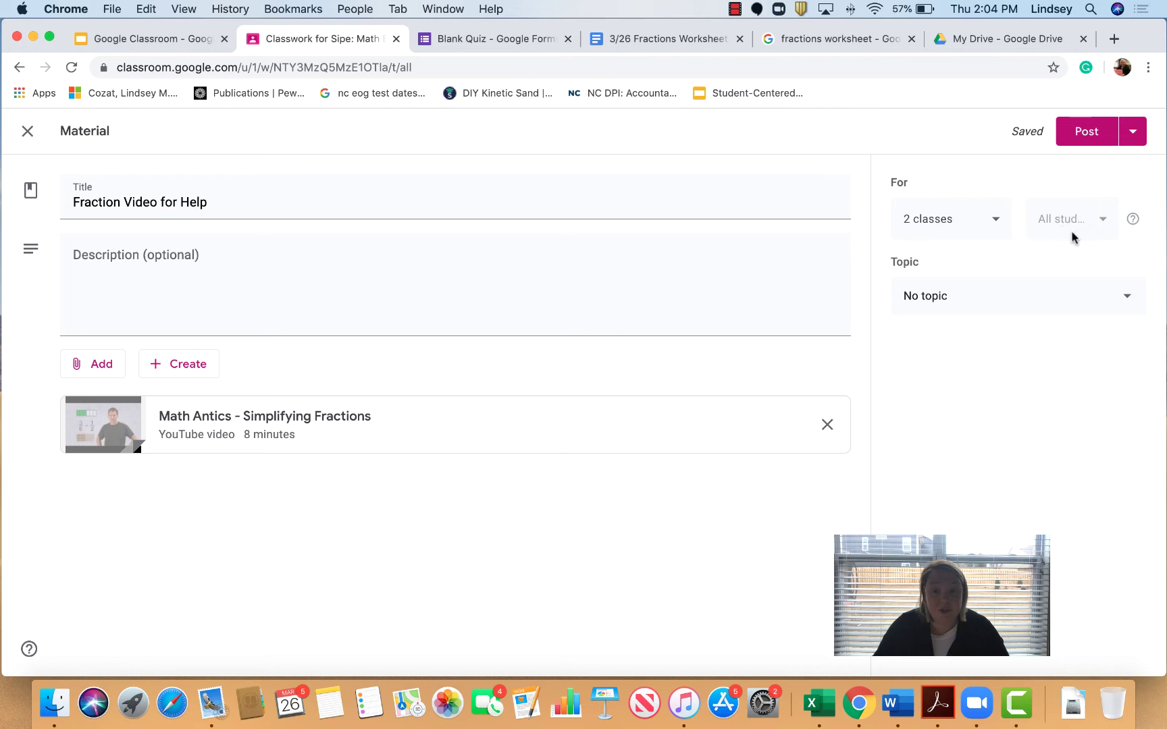
left_click(945, 297)
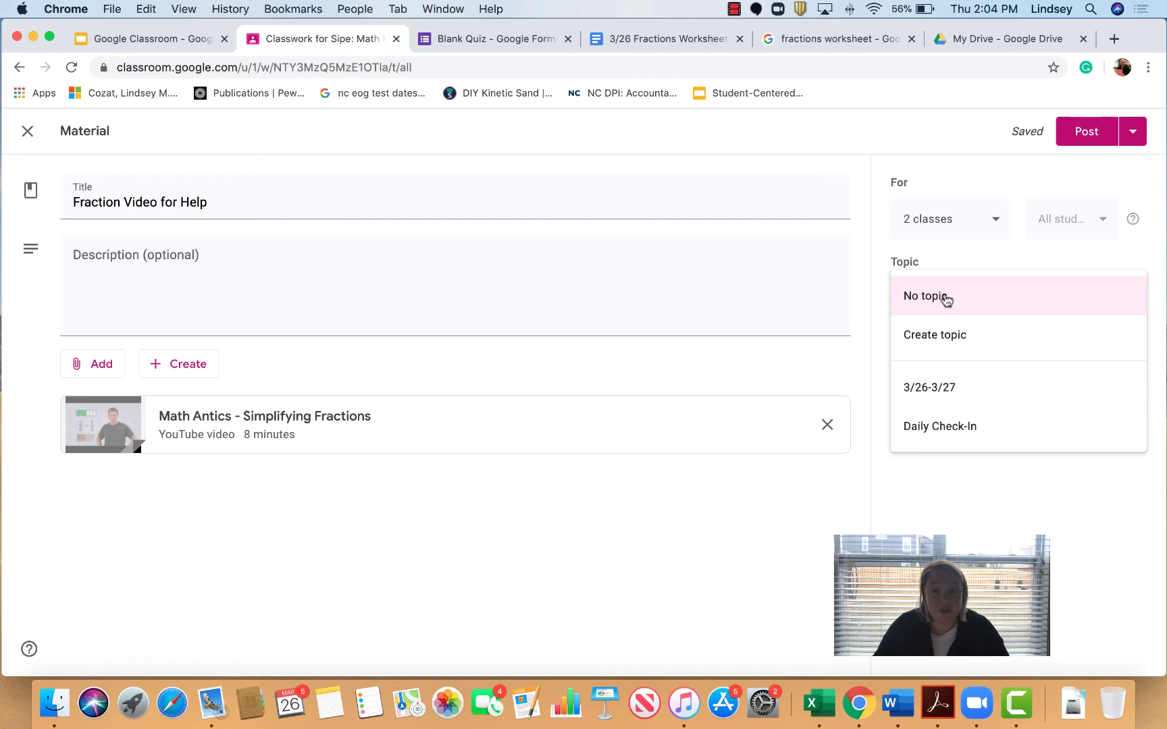
left_click(958, 390)
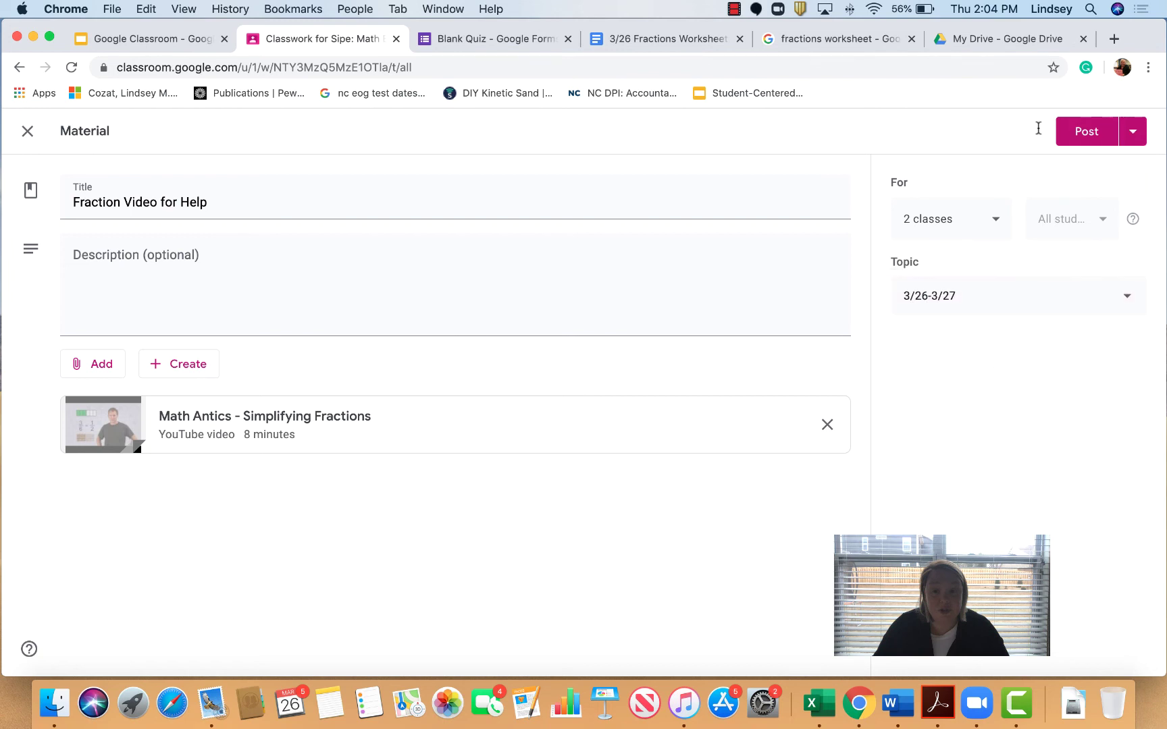
left_click(1072, 134)
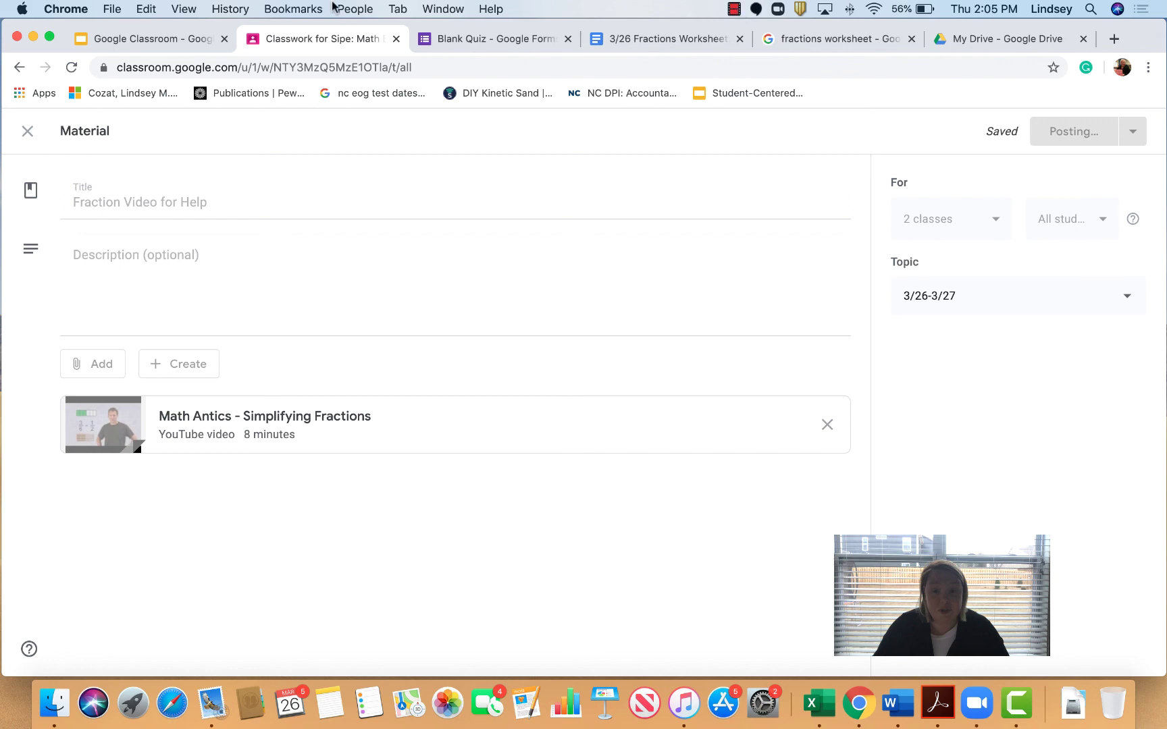
In the slide deck, present slide 3 'Need More Help?' and exit back to editing.
left_click(140, 43)
left_click(79, 411)
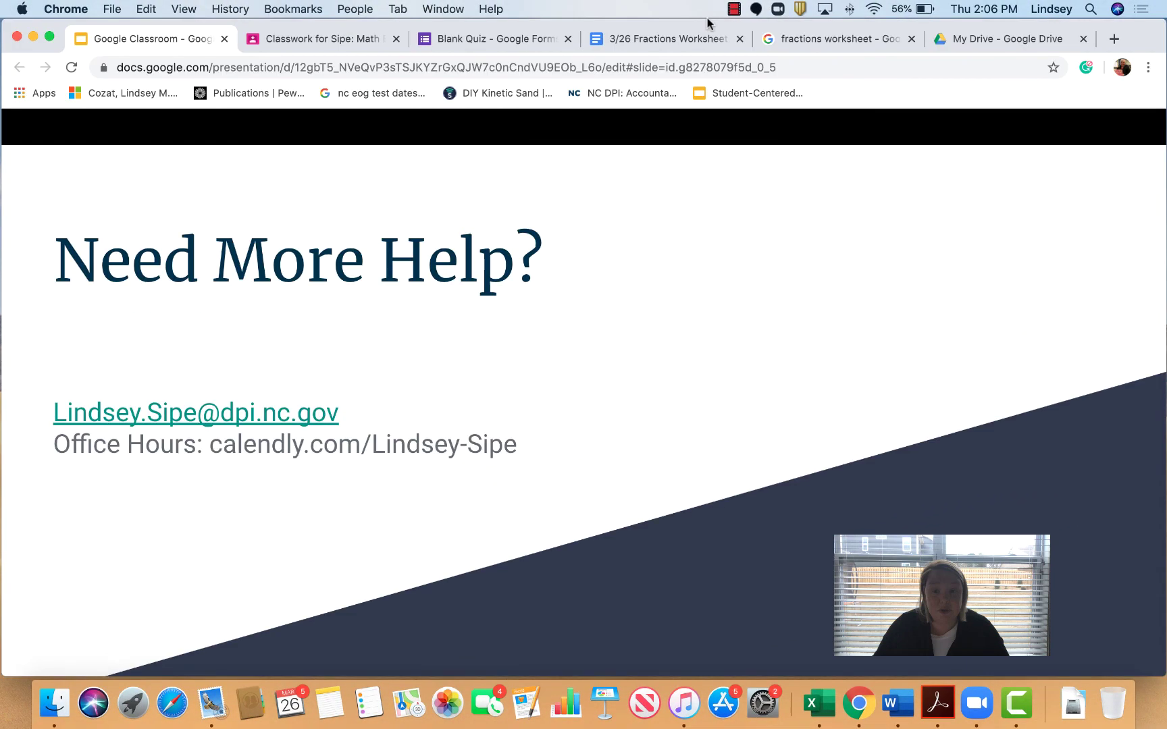
key("Escape")
left_click(733, 9)
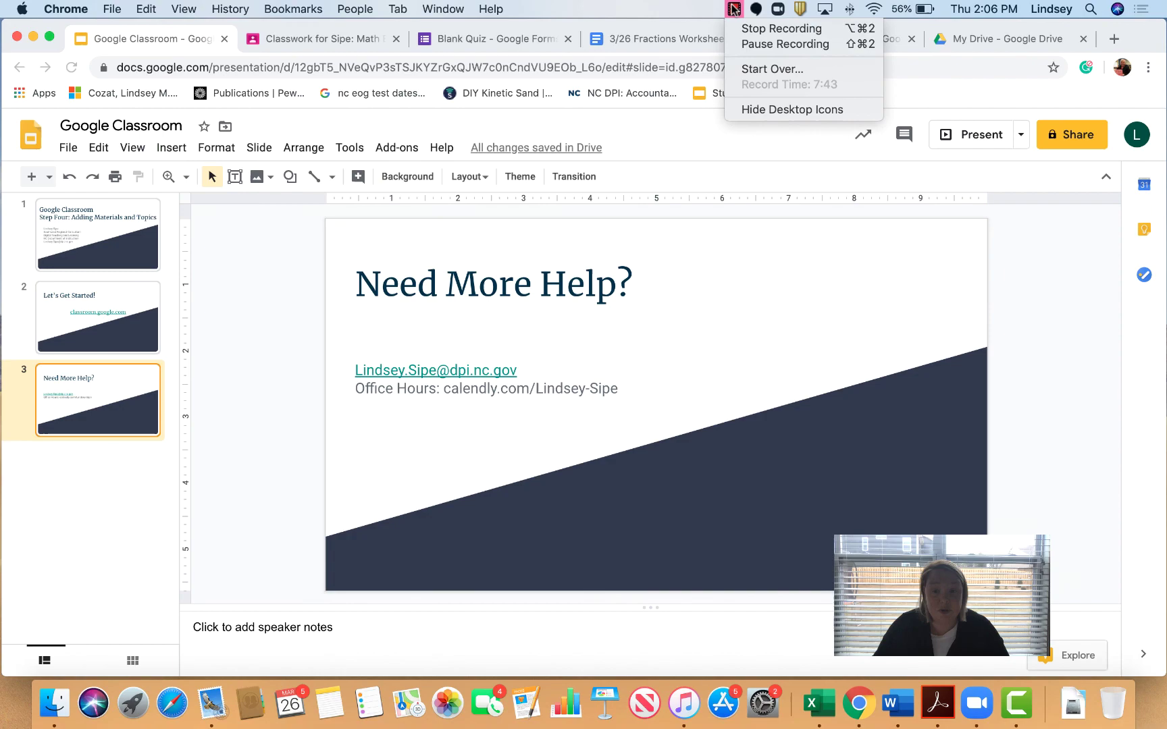